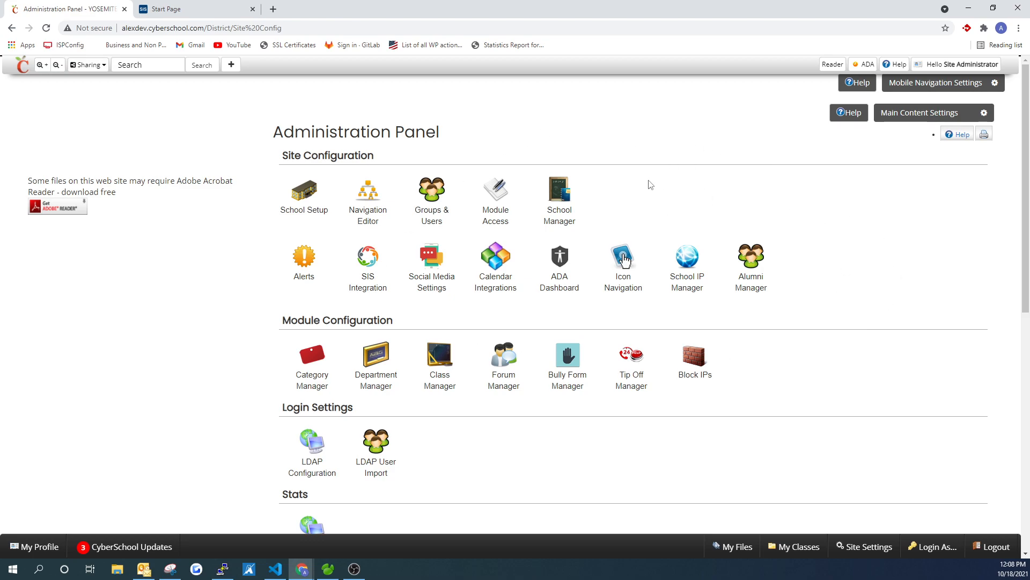
Open the SIS Integration settings and select PowerSchool as the student information system
{"action": "left_click", "coordinate": [369, 276]}
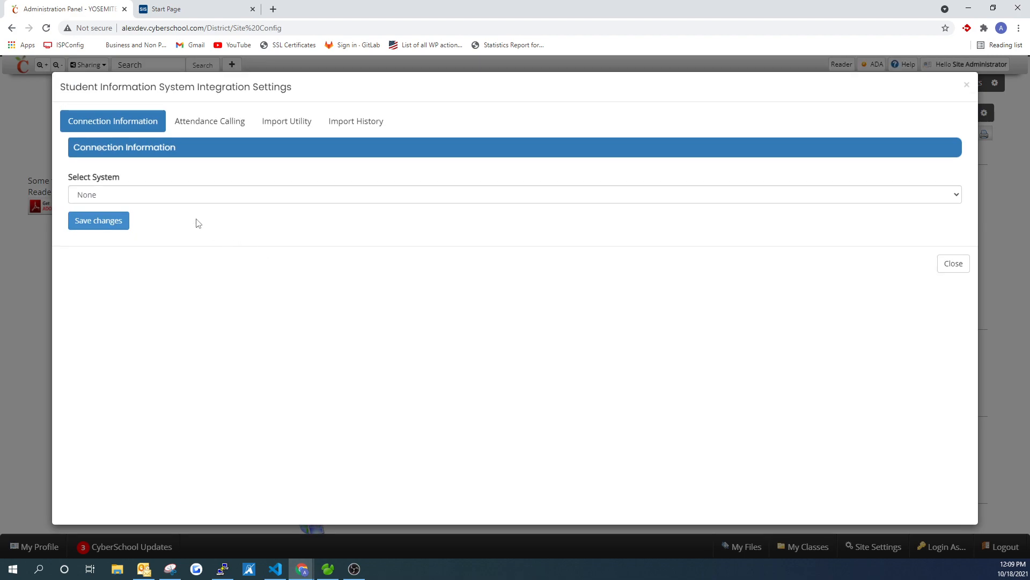
{"action": "left_click", "coordinate": [167, 200]}
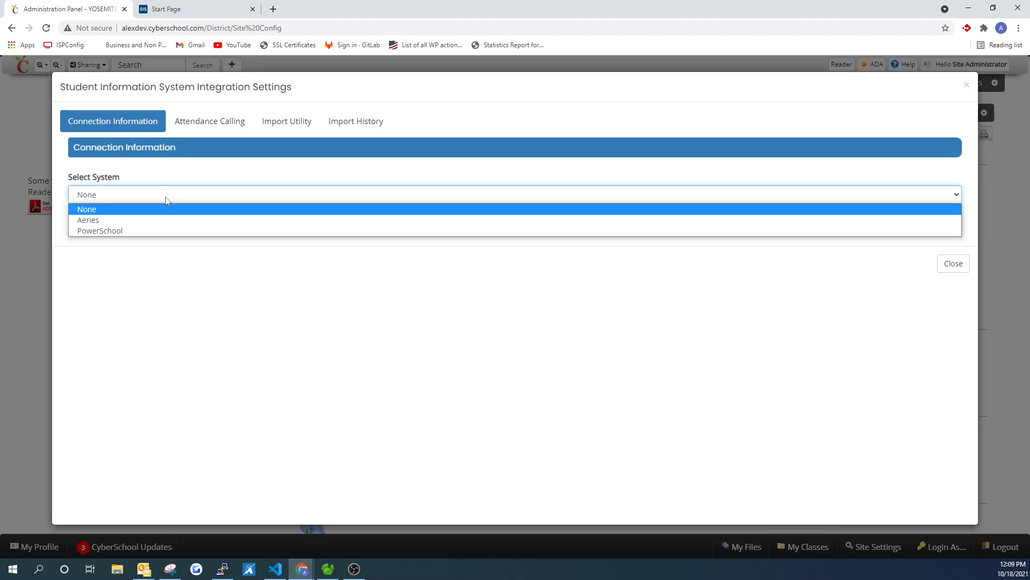
{"action": "left_click", "coordinate": [120, 231]}
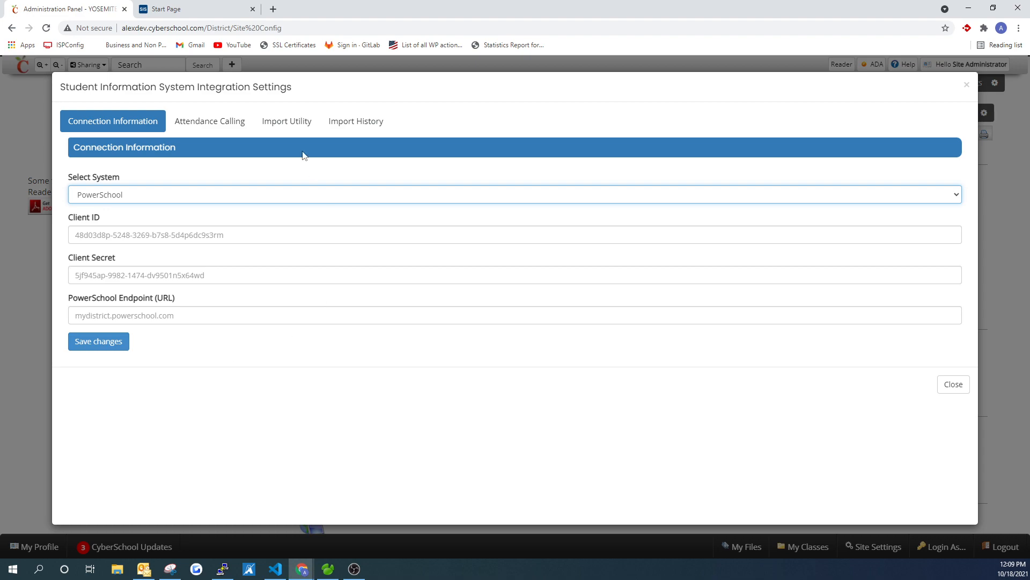
Switch to PowerSchool SIS and open the Plugin Management Configuration within the system settings
{"action": "left_click", "coordinate": [203, 11]}
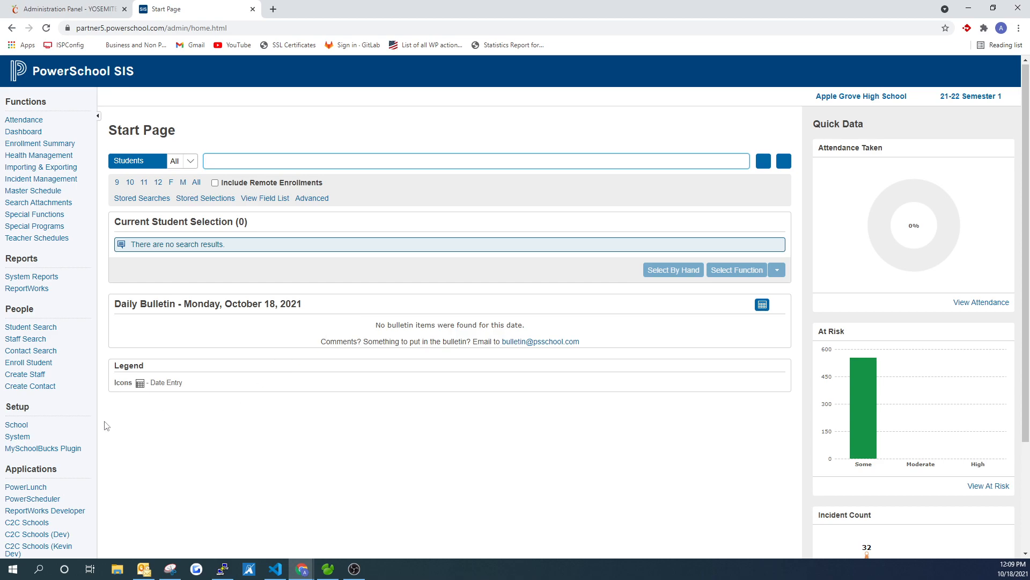
{"action": "left_click", "coordinate": [20, 439]}
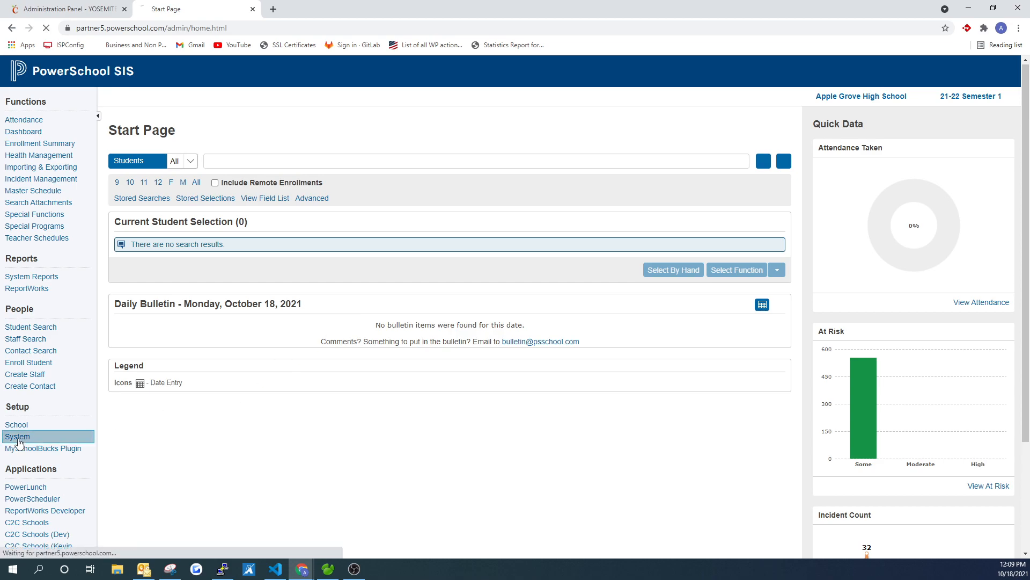
{"action": "scroll", "coordinate": [303, 346], "scroll_direction": "down", "scroll_amount": 6}
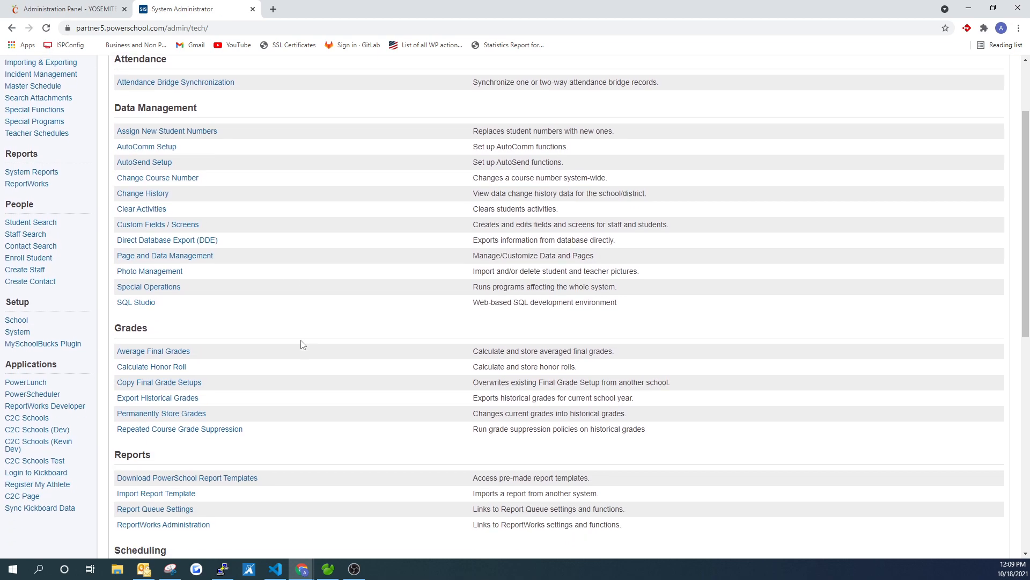
{"action": "scroll", "coordinate": [313, 321], "scroll_direction": "down", "scroll_amount": 5}
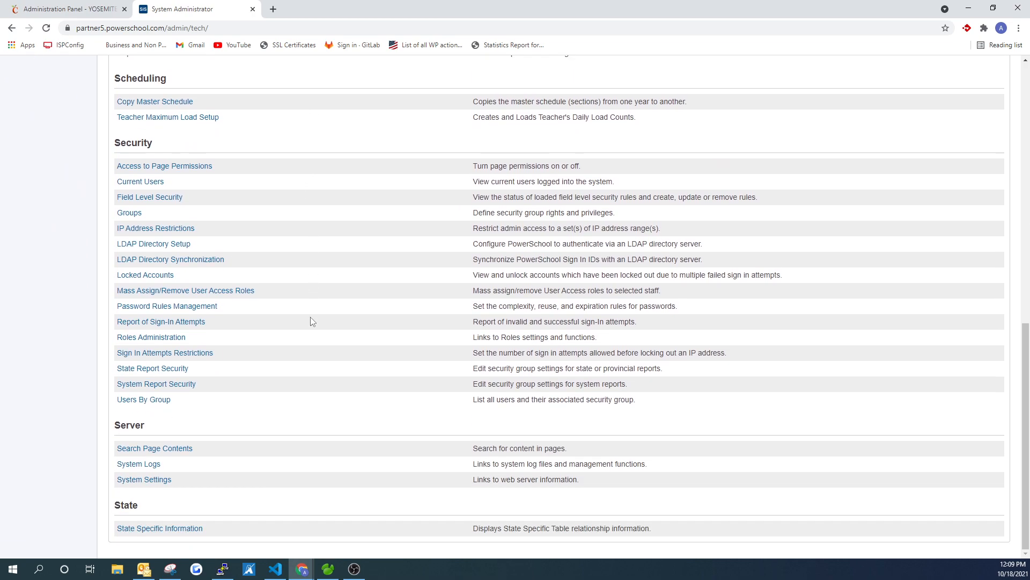
{"action": "left_click", "coordinate": [143, 483]}
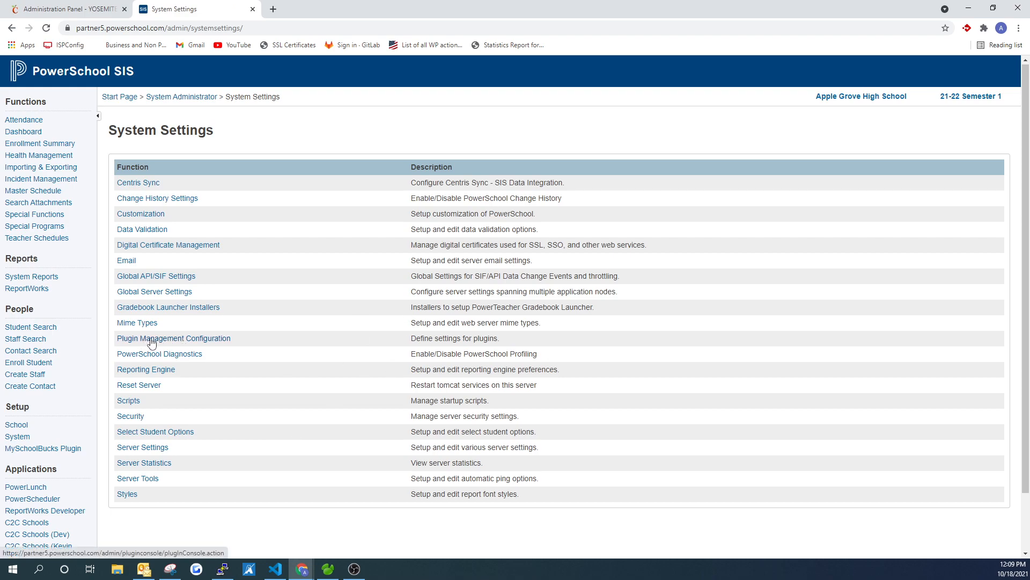
{"action": "left_click", "coordinate": [170, 340]}
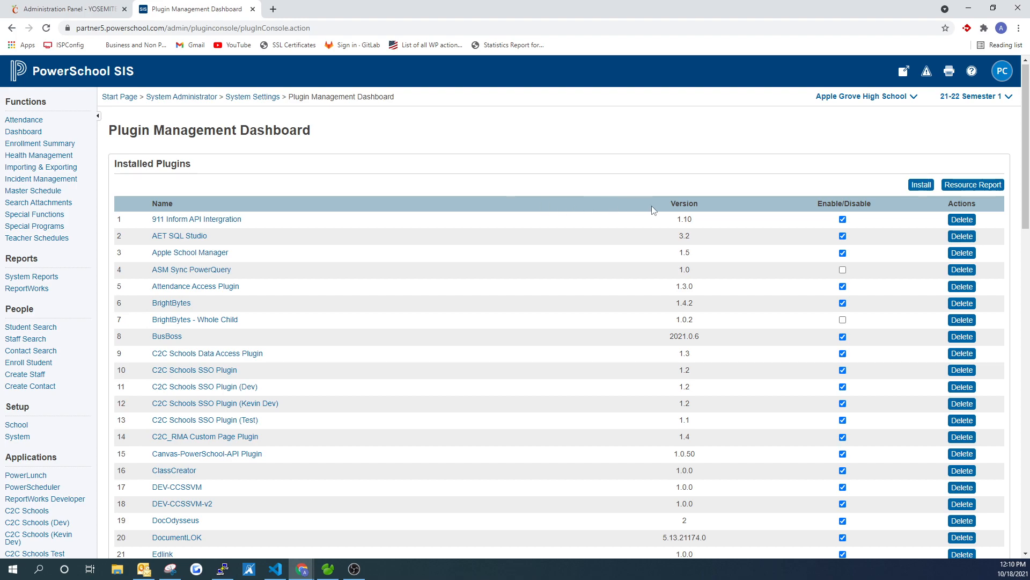
Install a new plugin from the PSCyberschoolConnect zip file in the Documents PowerSchool folder
{"action": "left_click", "coordinate": [921, 185]}
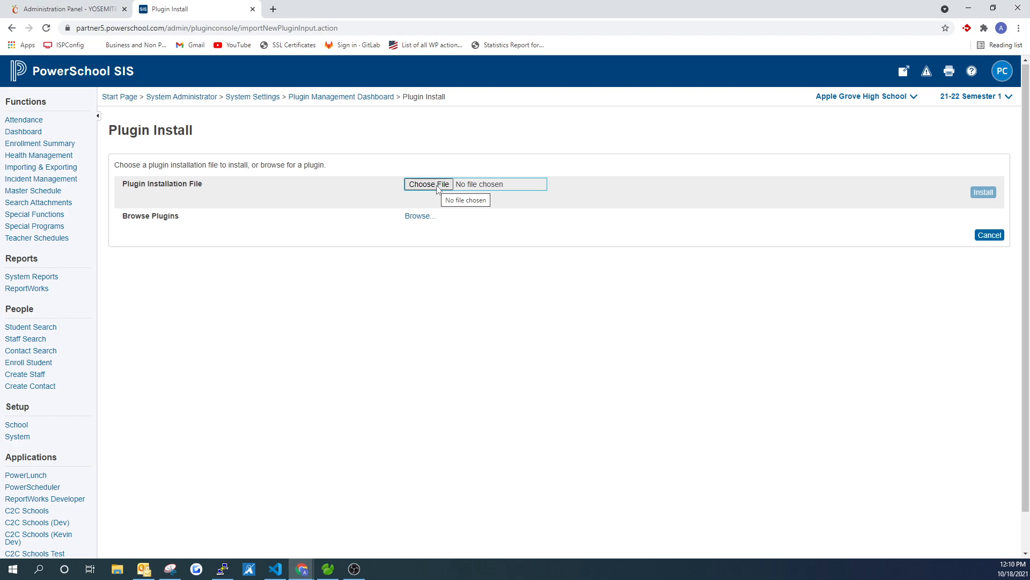
{"action": "left_click", "coordinate": [430, 185]}
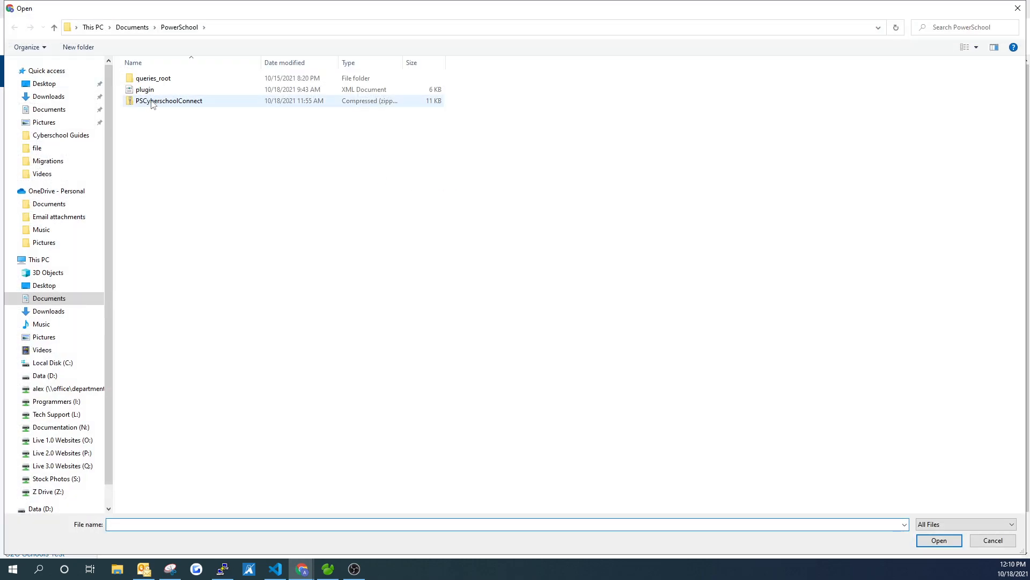
{"action": "double_click", "coordinate": [178, 102]}
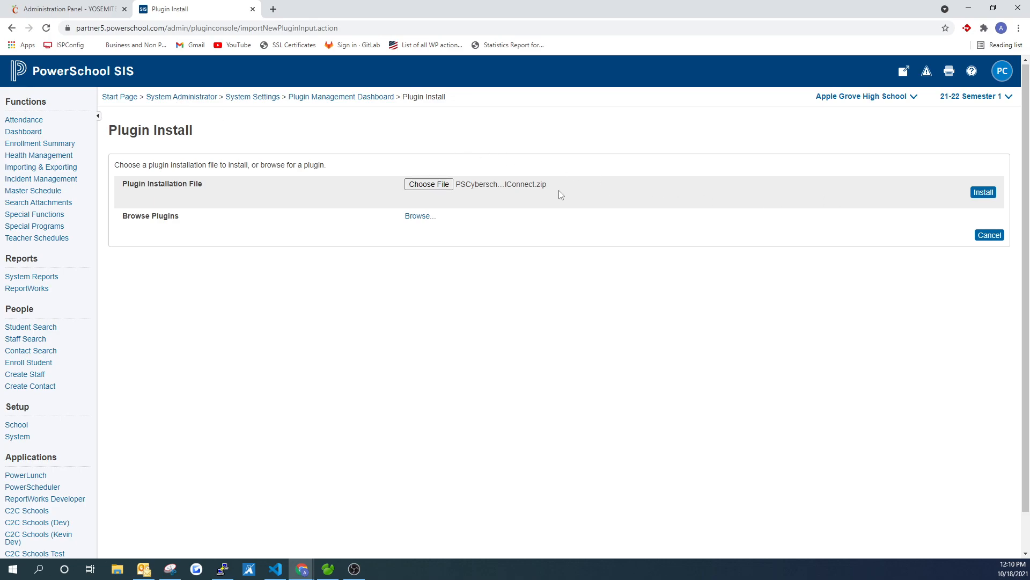
{"action": "left_click", "coordinate": [985, 196]}
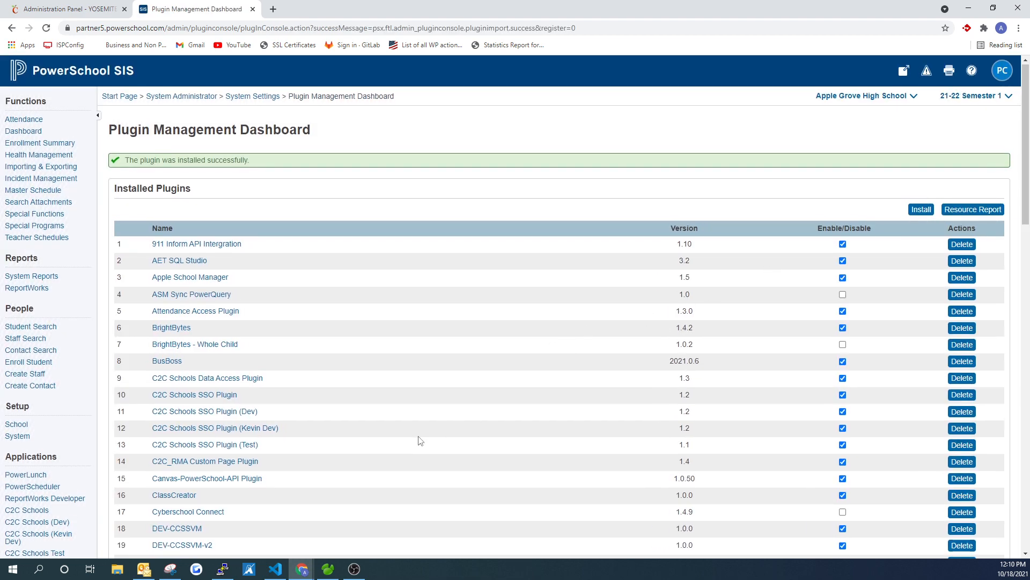
Enable the Cyberschool Connect plugin, reviewing its data access requests and the district responsibilities before confirming
{"action": "scroll", "coordinate": [375, 427], "scroll_direction": "down", "scroll_amount": 3}
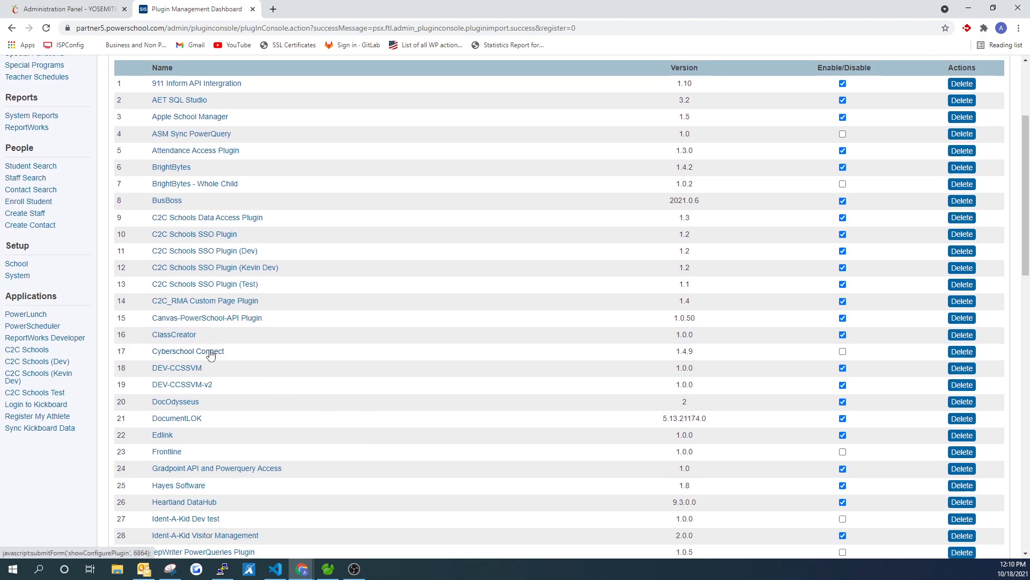
{"action": "left_click", "coordinate": [842, 352]}
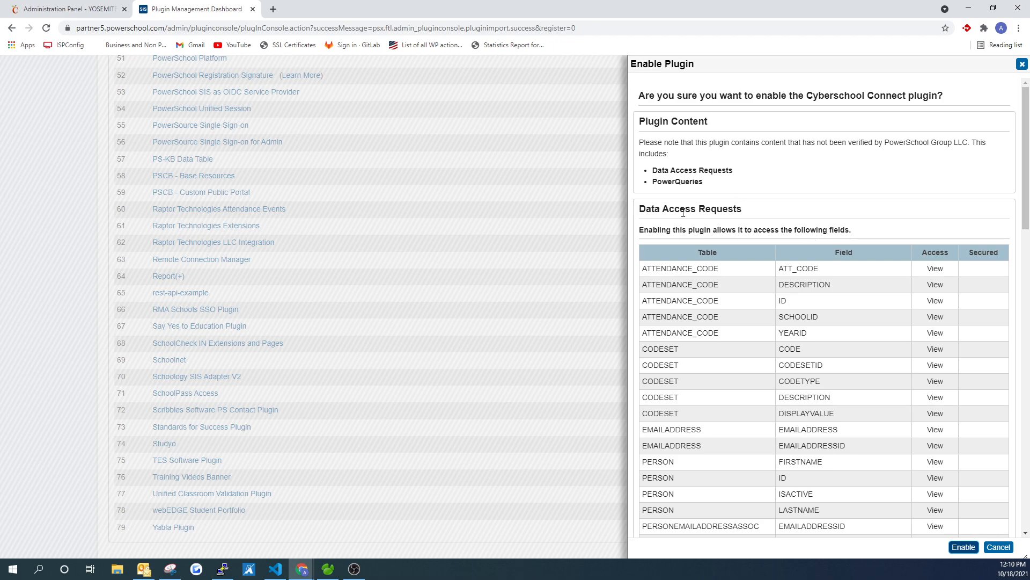
{"action": "left_click_drag", "start_coordinate": [644, 210], "coordinate": [775, 212]}
{"action": "left_click", "coordinate": [783, 217]}
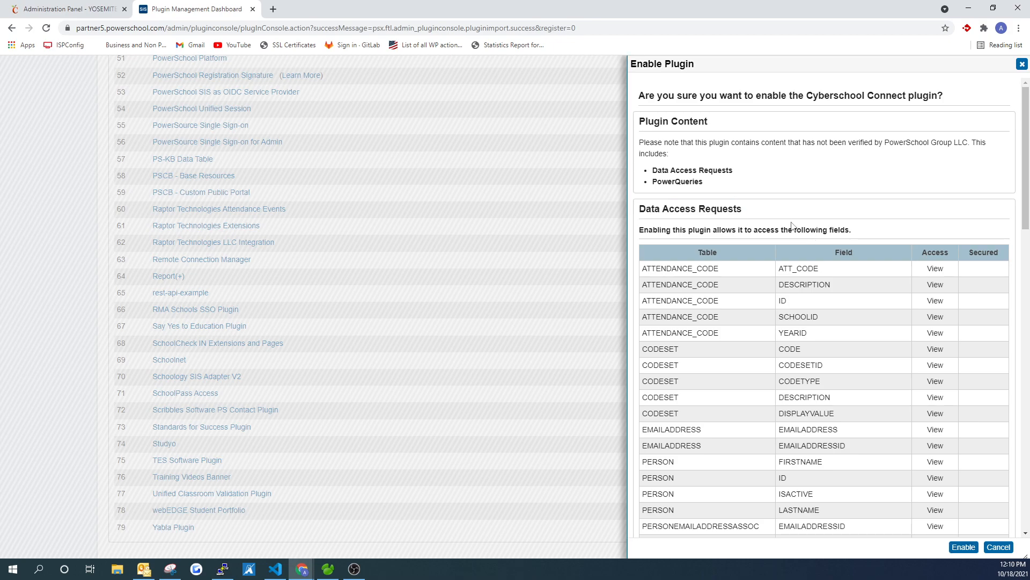
{"action": "scroll", "coordinate": [751, 225], "scroll_direction": "down", "scroll_amount": 2}
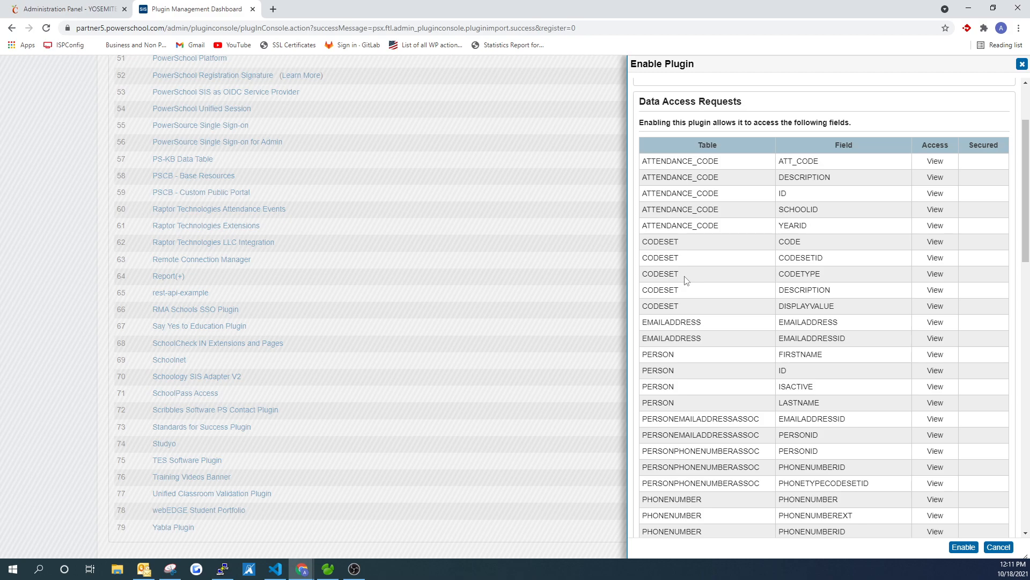
{"action": "scroll", "coordinate": [720, 298], "scroll_direction": "down", "scroll_amount": 1}
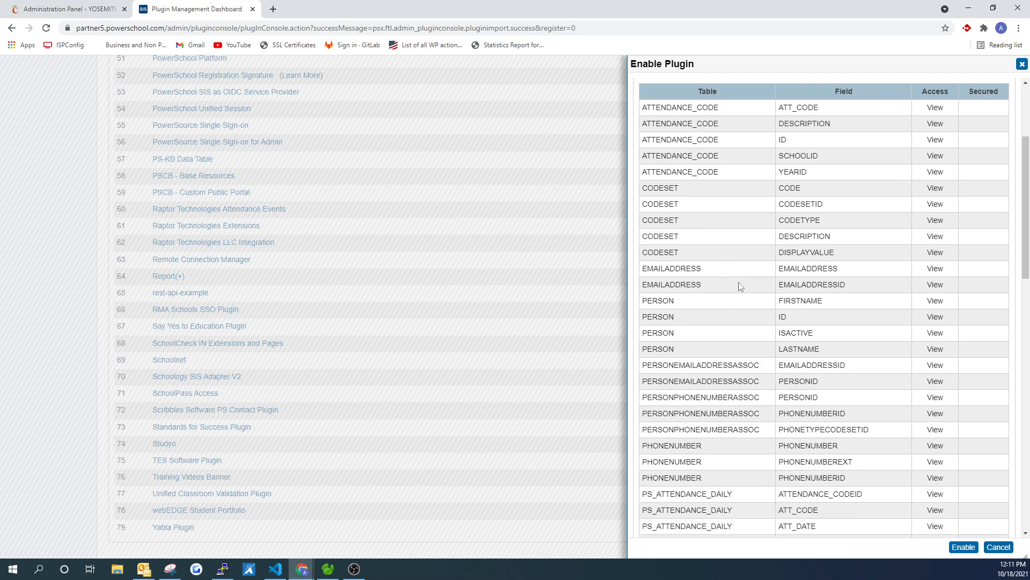
{"action": "scroll", "coordinate": [781, 275], "scroll_direction": "down", "scroll_amount": 2}
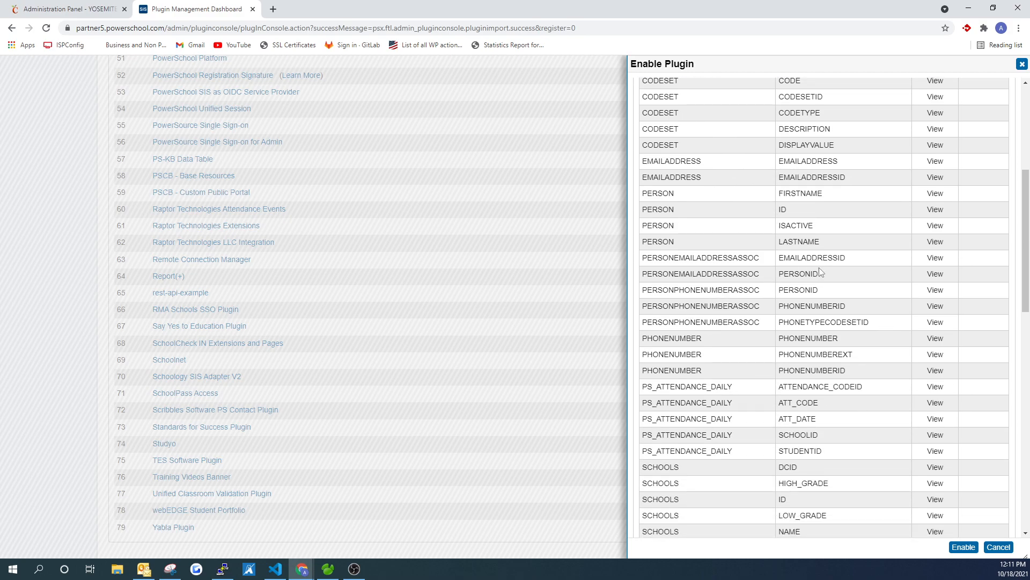
{"action": "scroll", "coordinate": [748, 276], "scroll_direction": "down", "scroll_amount": 1}
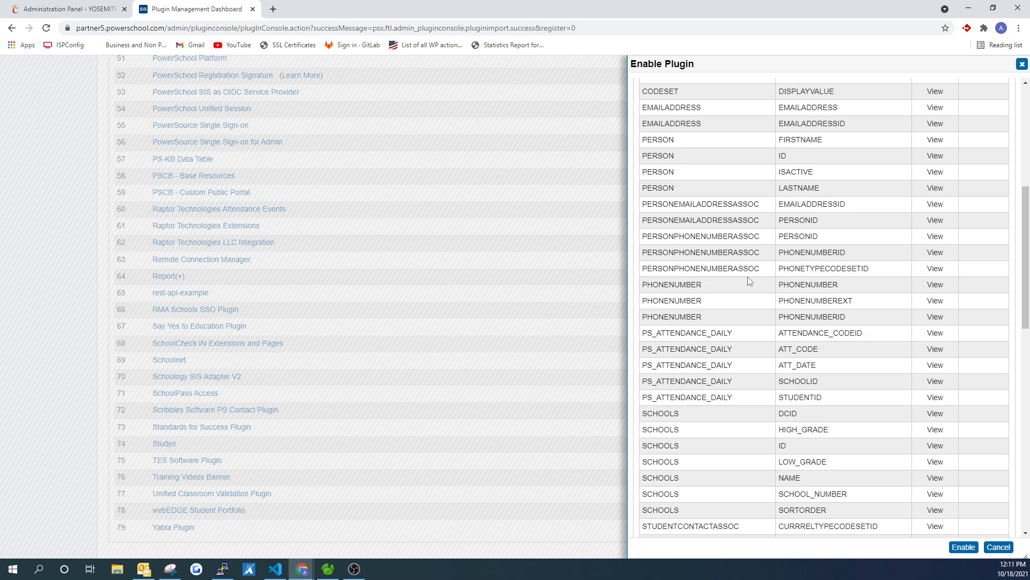
{"action": "scroll", "coordinate": [748, 275], "scroll_direction": "down", "scroll_amount": 2}
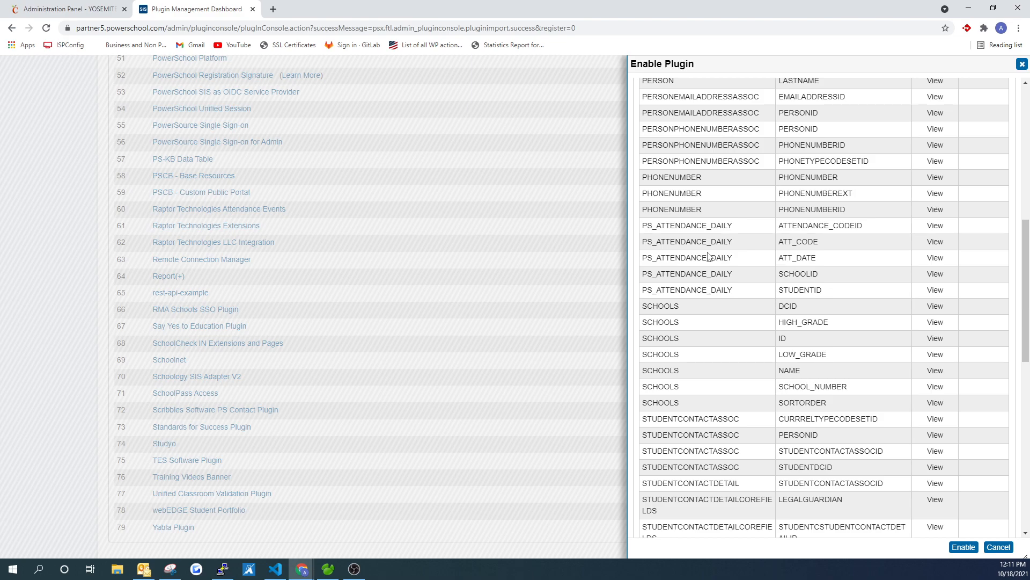
{"action": "scroll", "coordinate": [726, 258], "scroll_direction": "down", "scroll_amount": 4}
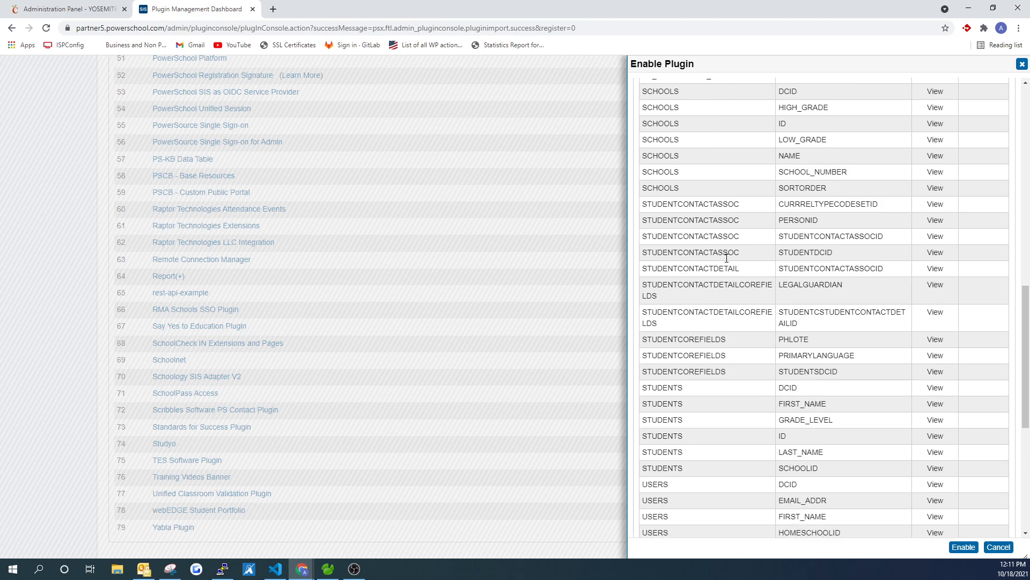
{"action": "scroll", "coordinate": [727, 259], "scroll_direction": "down", "scroll_amount": 2}
{"action": "left_click_drag", "start_coordinate": [948, 318], "coordinate": [922, 317]}
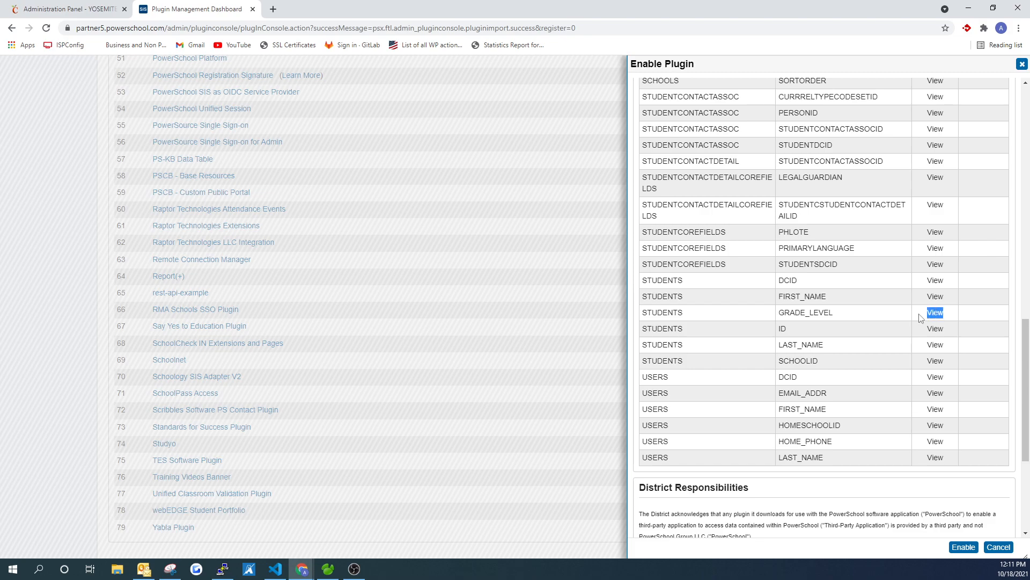
{"action": "left_click", "coordinate": [930, 312]}
{"action": "scroll", "coordinate": [881, 329], "scroll_direction": "down", "scroll_amount": 3}
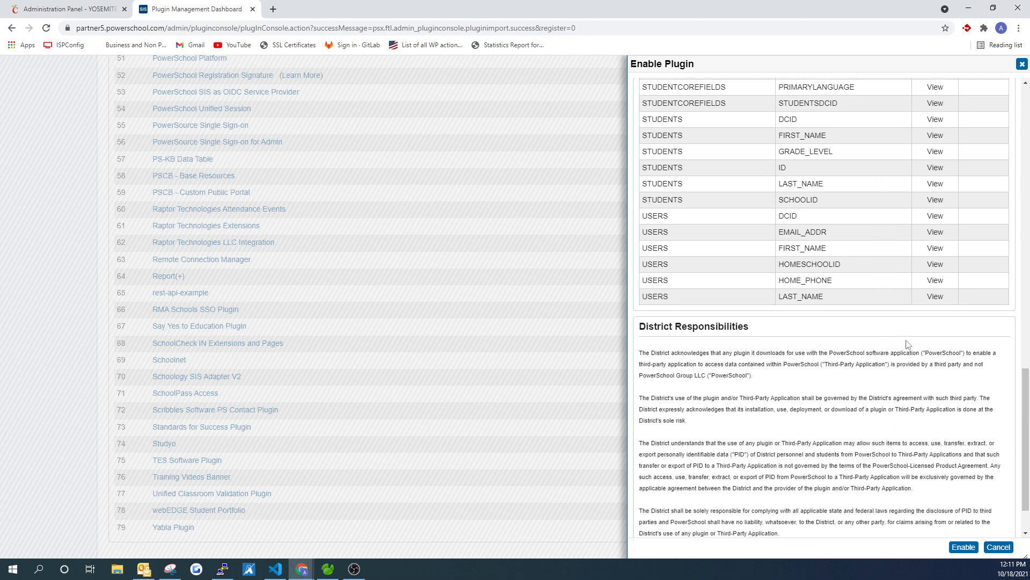
{"action": "left_click", "coordinate": [964, 547]}
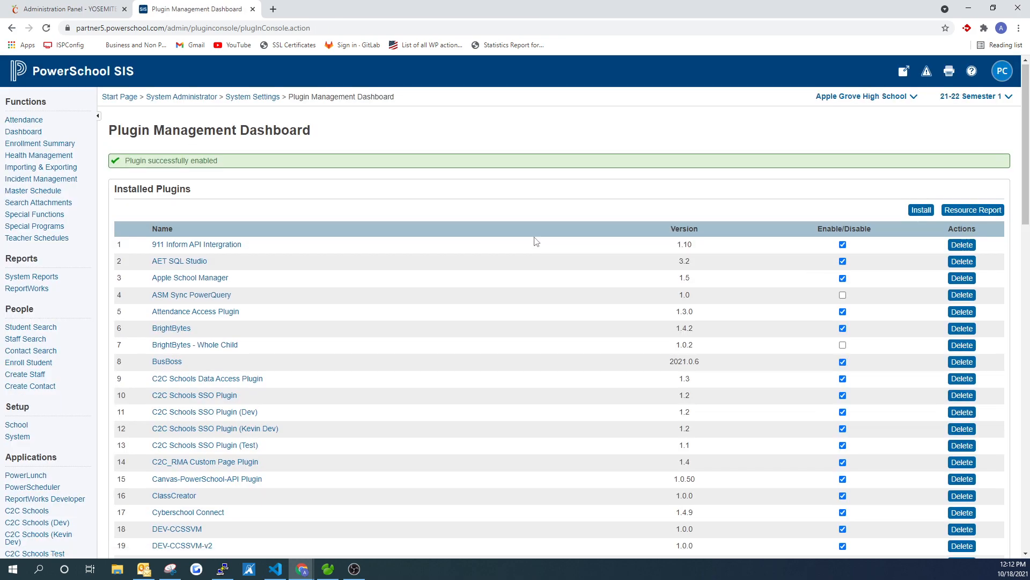
Open the Cyberschool Connect plugin's setup and go to its Data Provider Configuration
{"action": "scroll", "coordinate": [542, 235], "scroll_direction": "down", "scroll_amount": 1}
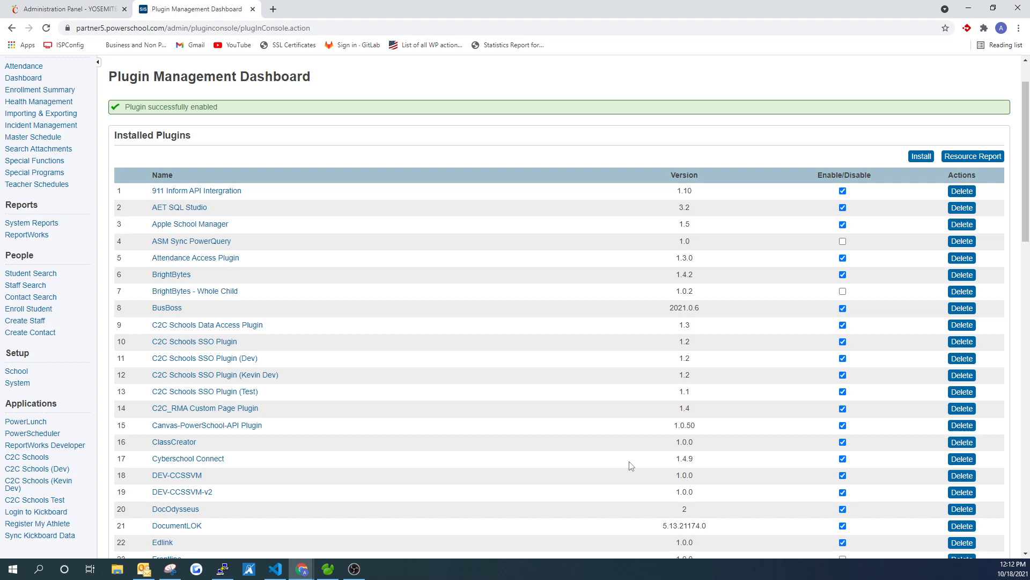
{"action": "left_click", "coordinate": [70, 8]}
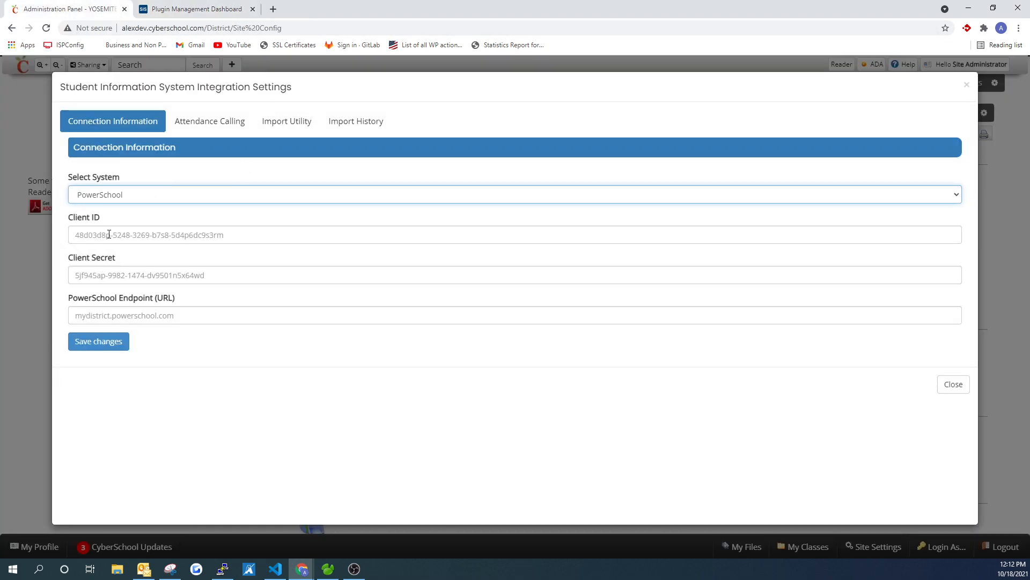
{"action": "left_click", "coordinate": [176, 10]}
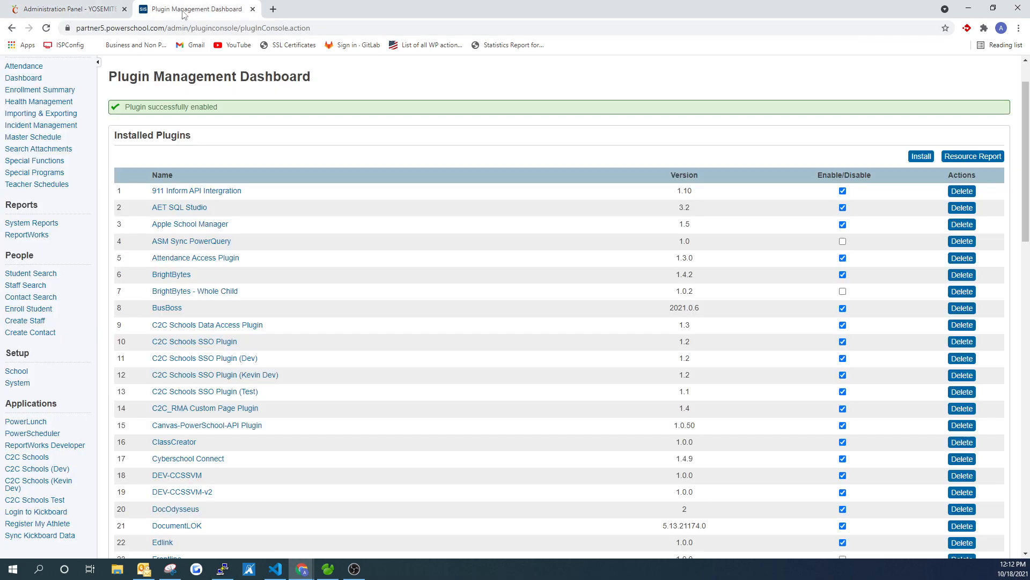
{"action": "left_click", "coordinate": [209, 460]}
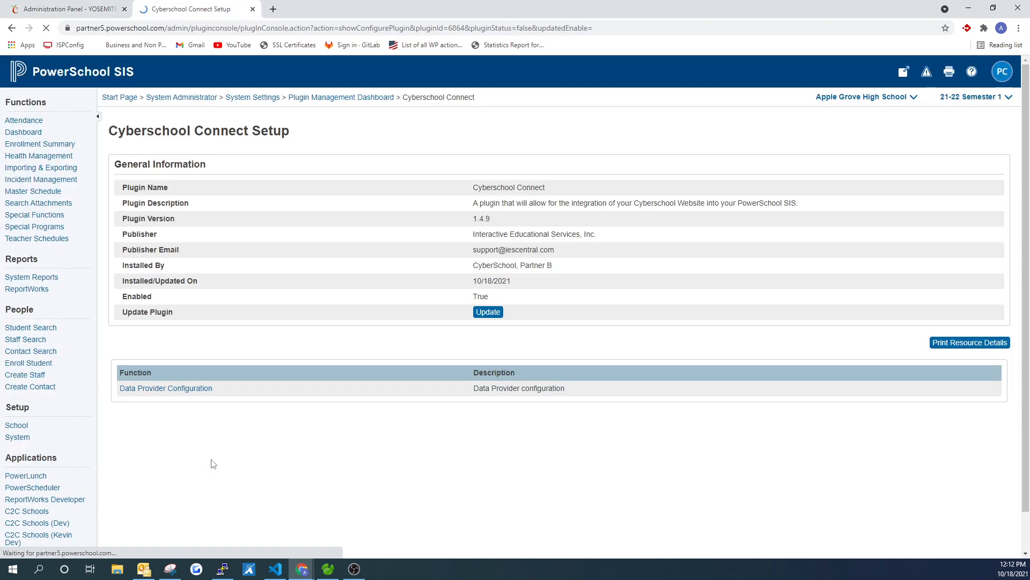
{"action": "scroll", "coordinate": [303, 432], "scroll_direction": "down", "scroll_amount": 1}
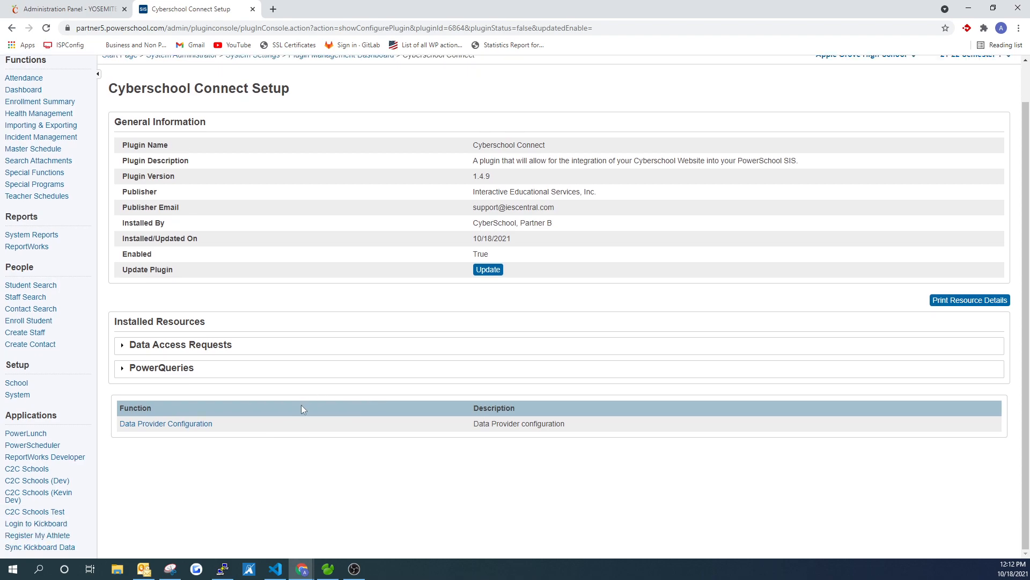
{"action": "left_click", "coordinate": [185, 348]}
{"action": "scroll", "coordinate": [228, 357], "scroll_direction": "down", "scroll_amount": 2}
{"action": "left_click", "coordinate": [156, 237]}
{"action": "left_click", "coordinate": [168, 425]}
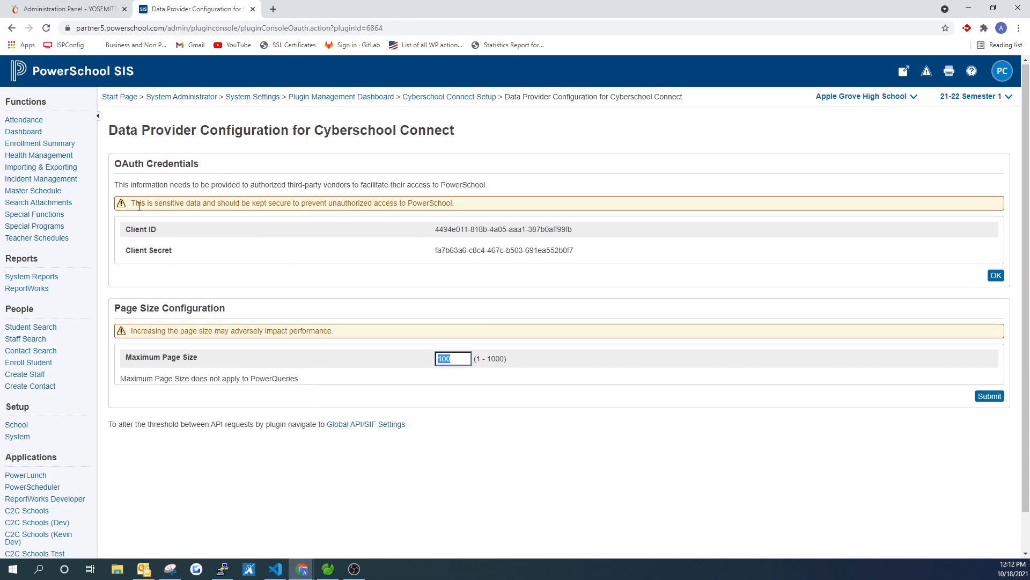
Copy the Client ID from the plugin's OAuth credentials into the Client ID field of the CyberSchool connection information
{"action": "left_click_drag", "start_coordinate": [133, 204], "coordinate": [417, 205]}
{"action": "left_click", "coordinate": [483, 171]}
{"action": "left_click_drag", "start_coordinate": [575, 229], "coordinate": [463, 231]}
{"action": "right_click", "coordinate": [463, 231]}
{"action": "left_click", "coordinate": [502, 240]}
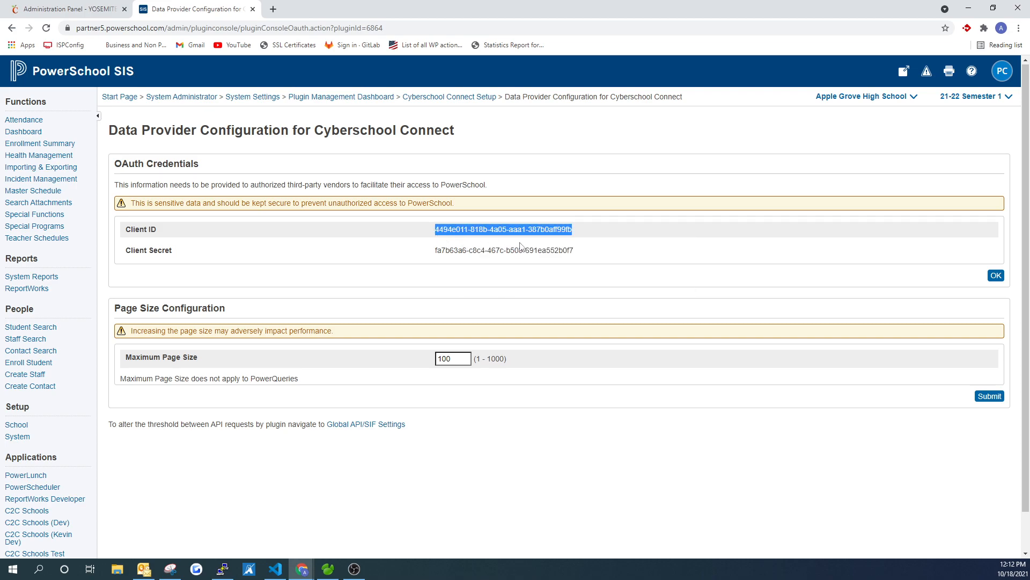
{"action": "left_click", "coordinate": [59, 9]}
{"action": "left_click", "coordinate": [135, 235]}
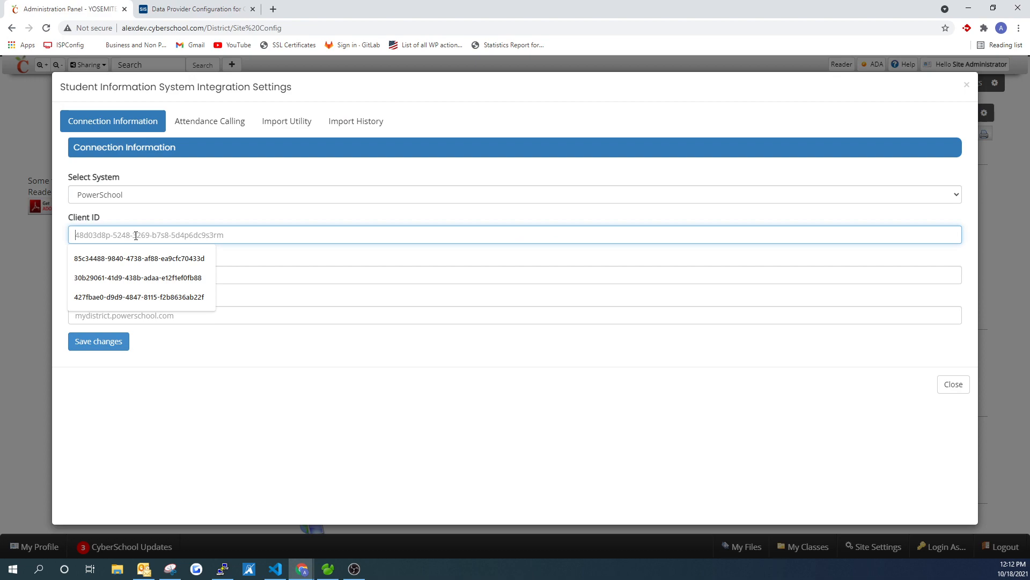
{"action": "key", "text": "ctrl+v"}
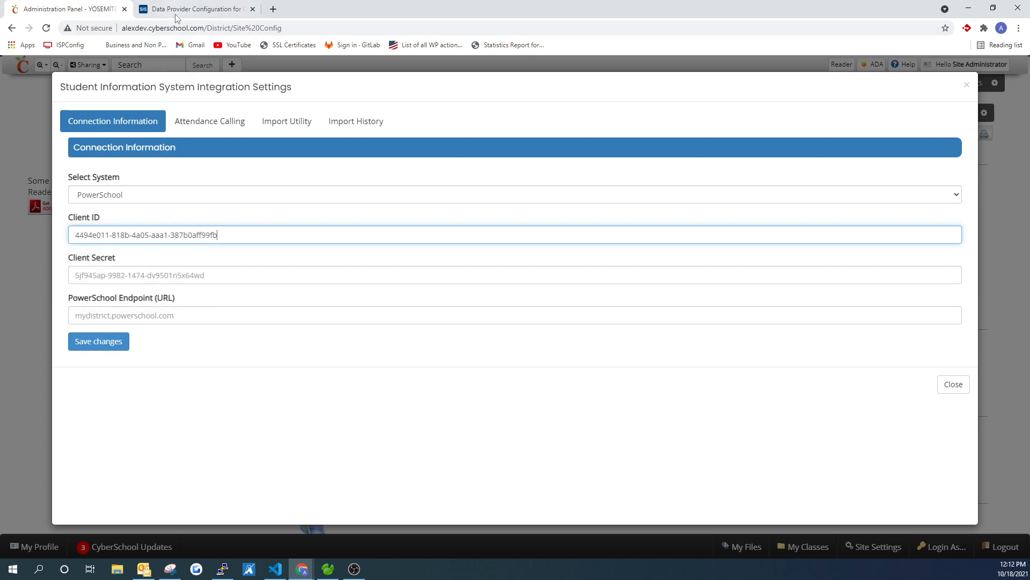
Copy the Client Secret from the plugin's OAuth credentials into the Client Secret field of the CyberSchool connection information
{"action": "left_click", "coordinate": [176, 13]}
{"action": "left_click_drag", "start_coordinate": [588, 257], "coordinate": [435, 257]}
{"action": "right_click", "coordinate": [457, 252]}
{"action": "left_click", "coordinate": [482, 262]}
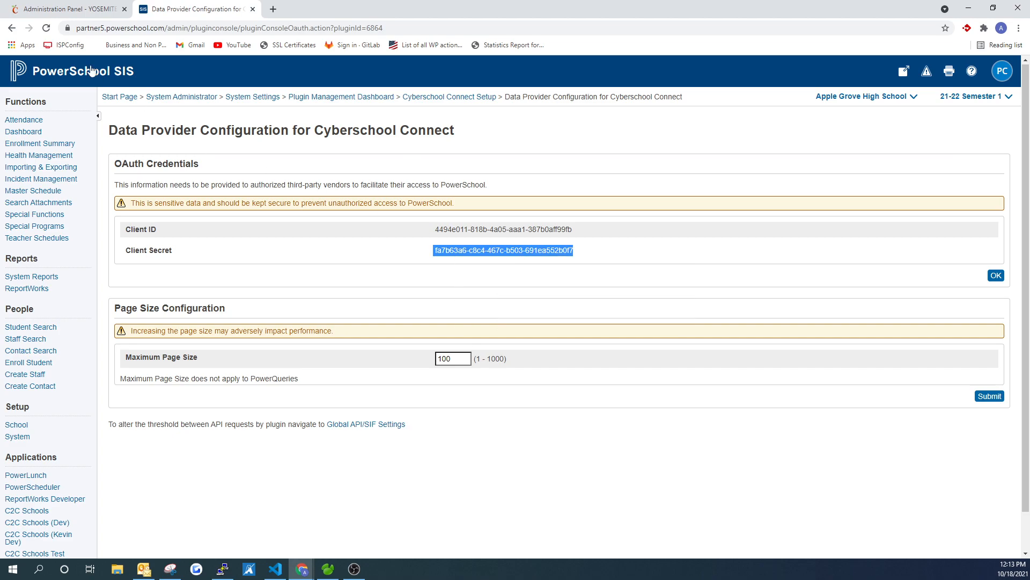
{"action": "left_click", "coordinate": [73, 11]}
{"action": "left_click", "coordinate": [113, 273]}
{"action": "key", "text": "ctrl+v"}
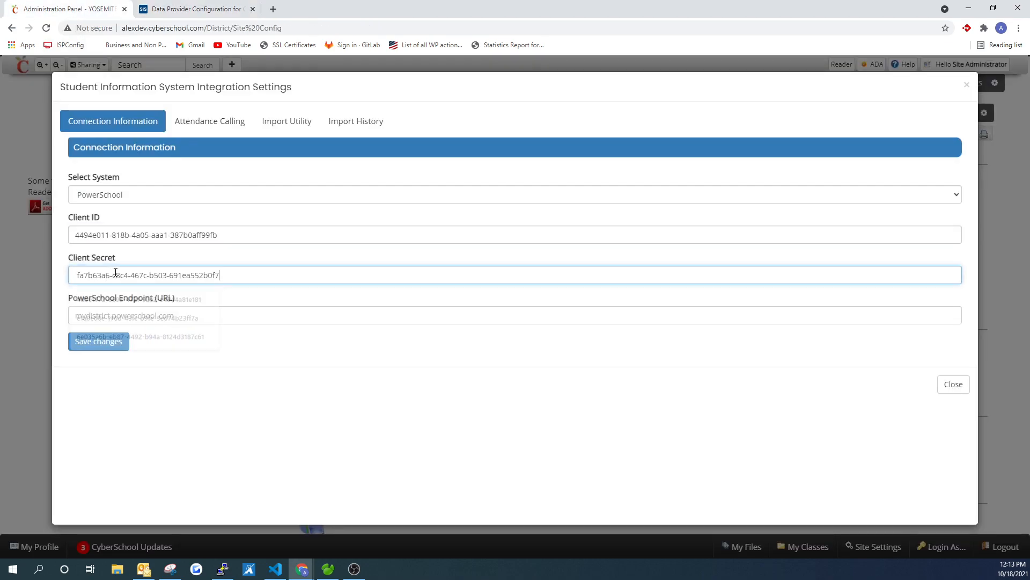
{"action": "left_click_drag", "start_coordinate": [78, 275], "coordinate": [64, 275]}
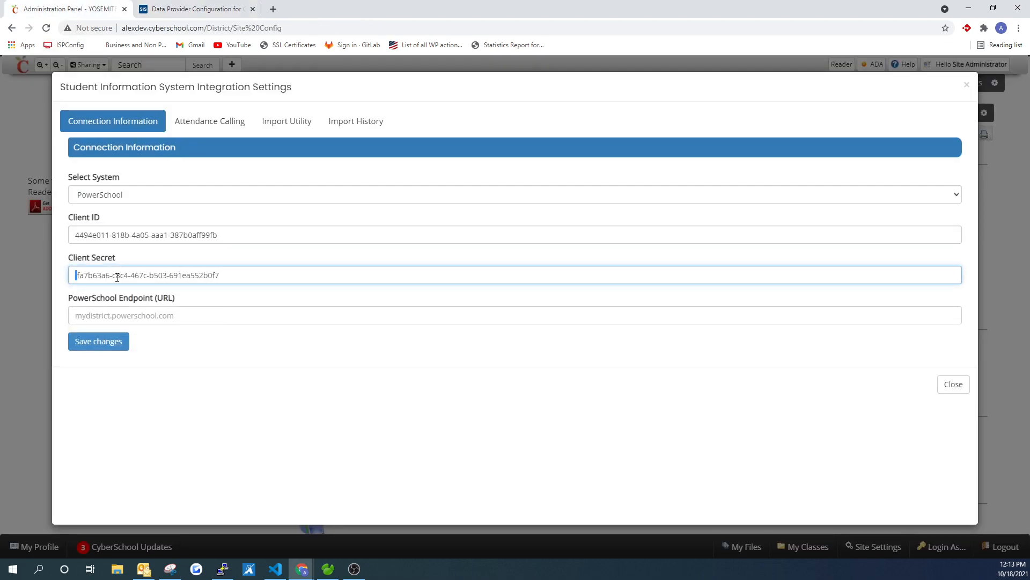
{"action": "left_click", "coordinate": [240, 234]}
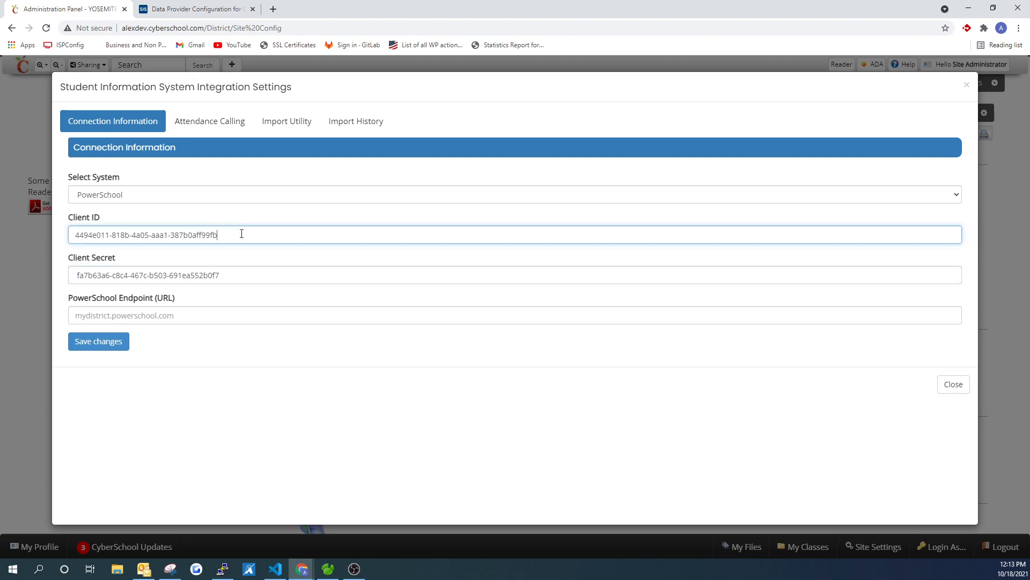
{"action": "left_click", "coordinate": [223, 273]}
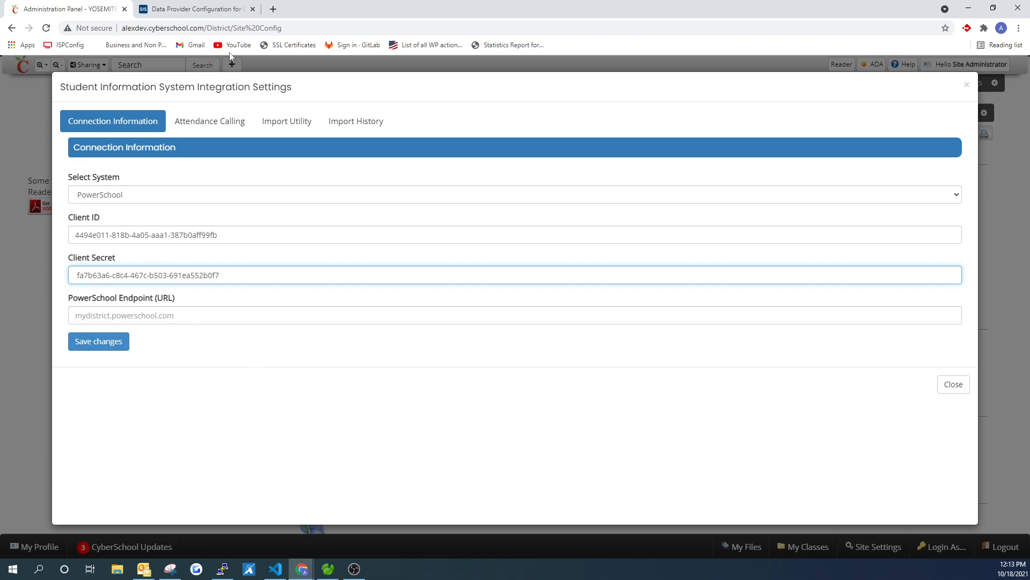
{"action": "left_click", "coordinate": [195, 10]}
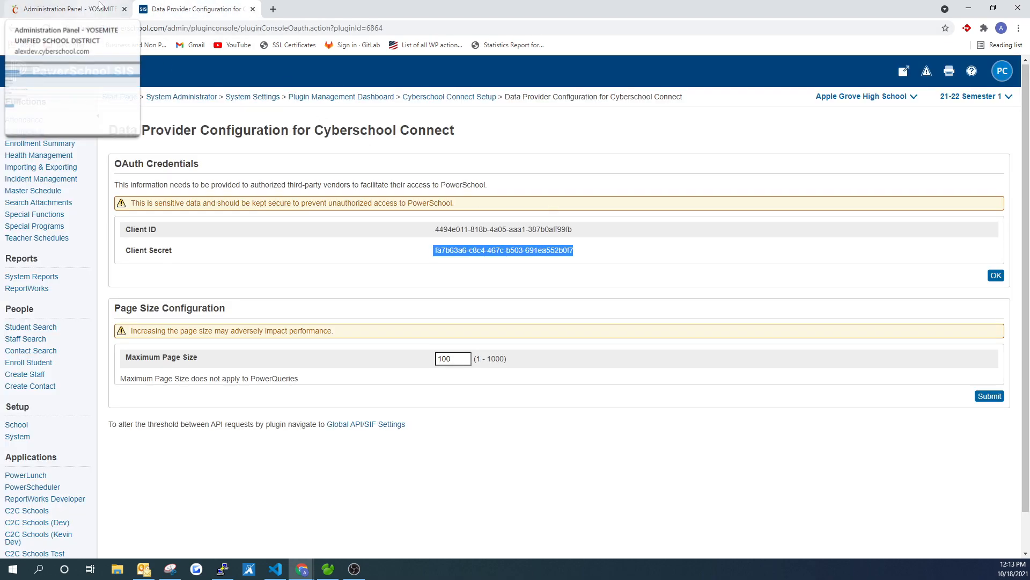
{"action": "left_click_drag", "start_coordinate": [165, 29], "coordinate": [75, 28]}
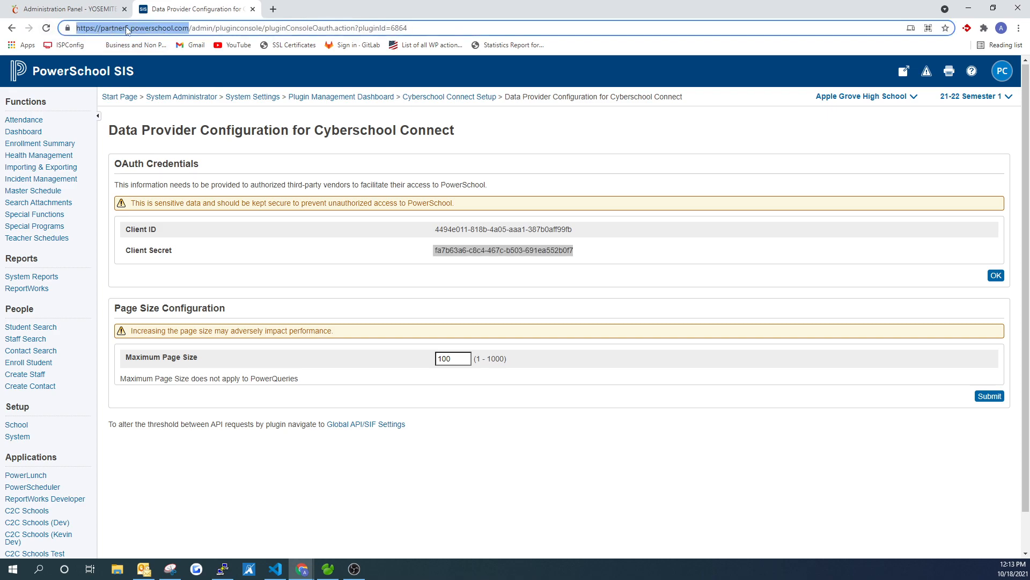
{"action": "right_click", "coordinate": [119, 32]}
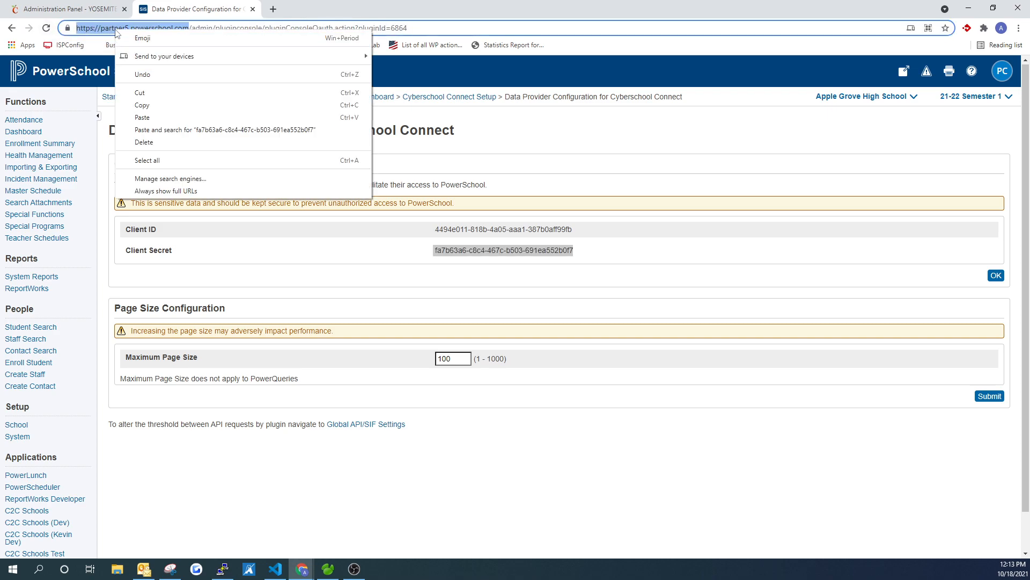
{"action": "left_click", "coordinate": [154, 106]}
{"action": "left_click", "coordinate": [70, 10]}
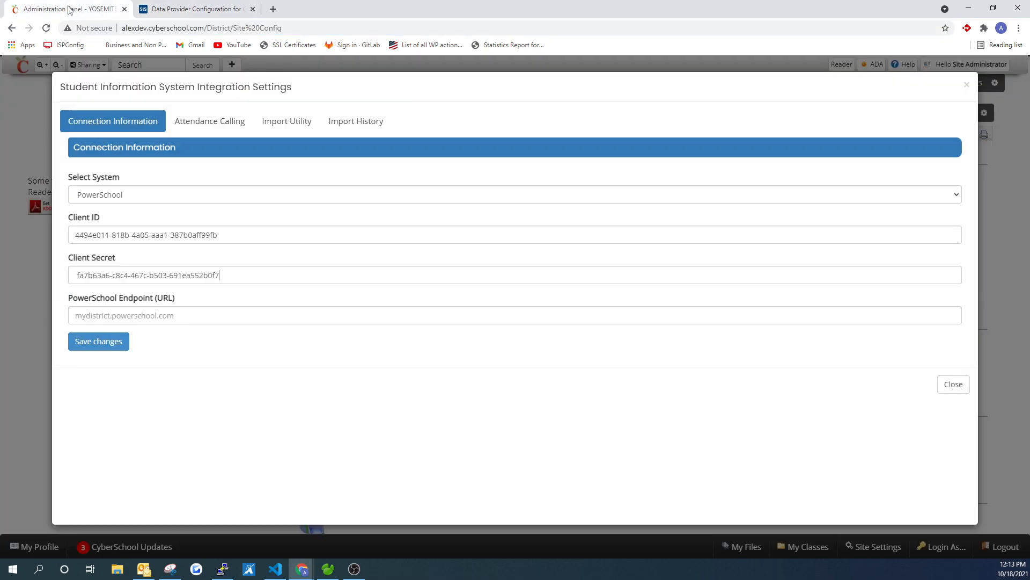
{"action": "left_click", "coordinate": [130, 319]}
{"action": "key", "text": "ctrl+v"}
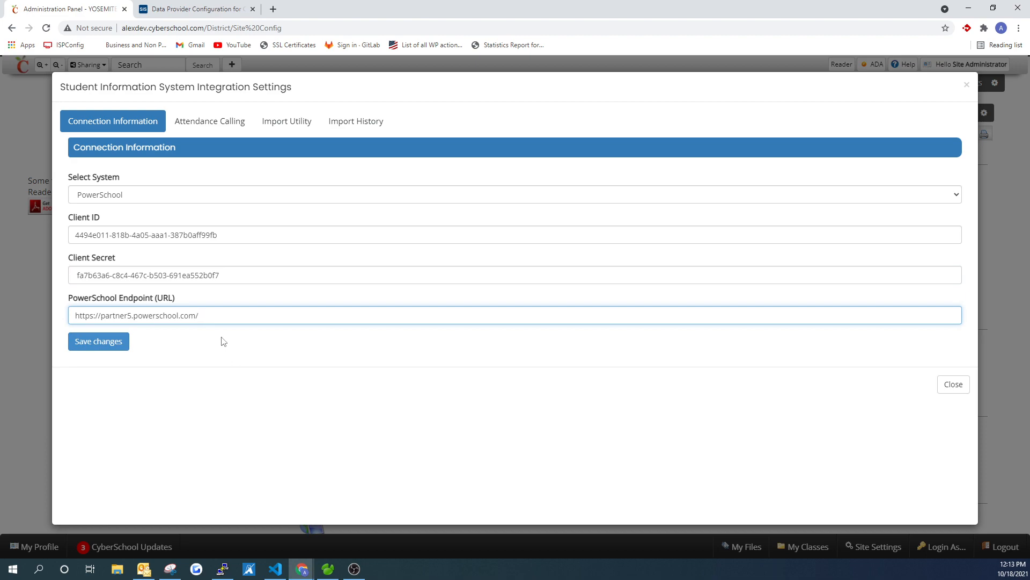
{"action": "left_click", "coordinate": [177, 9]}
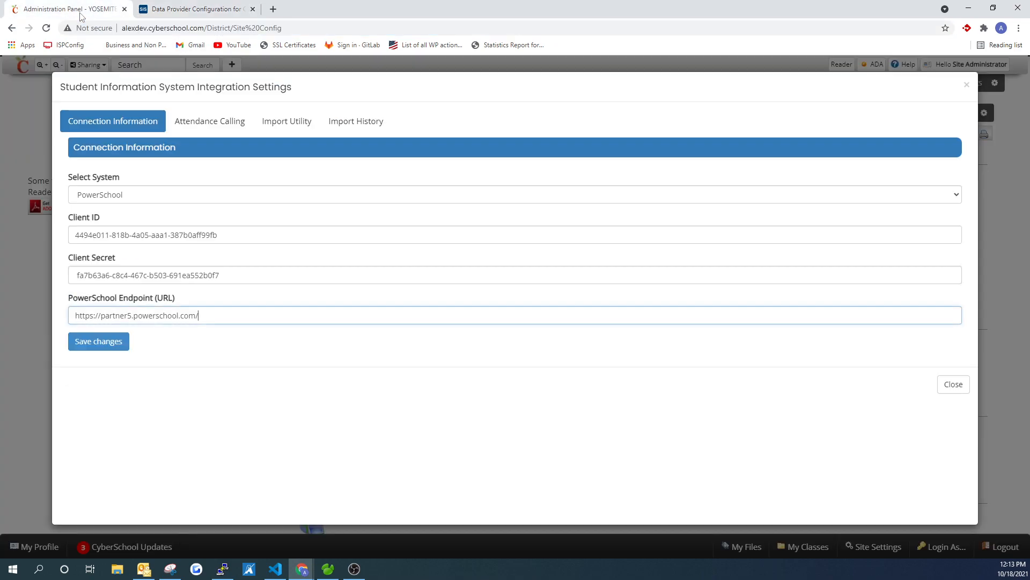
{"action": "left_click", "coordinate": [78, 9]}
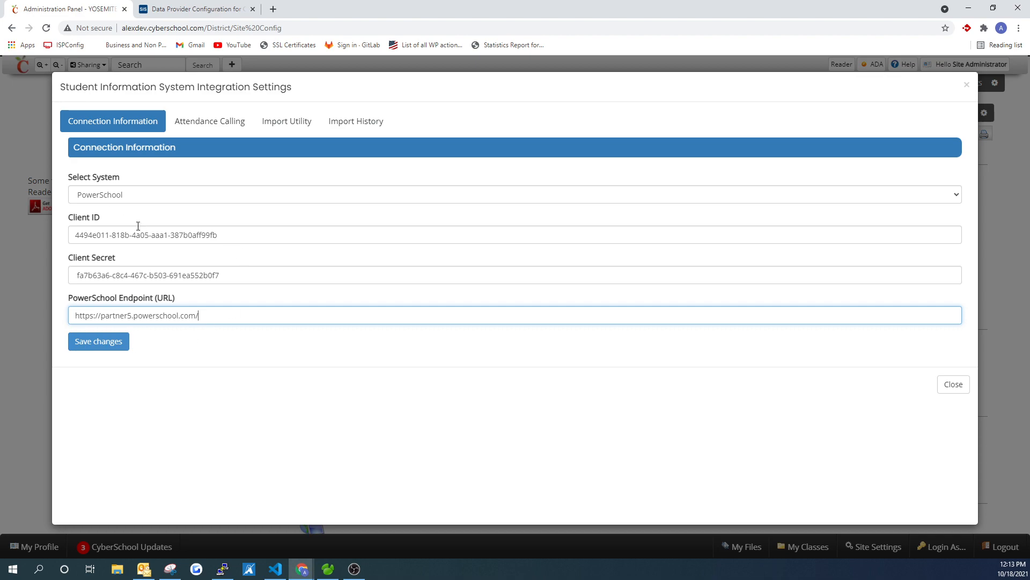
{"action": "left_click", "coordinate": [91, 345]}
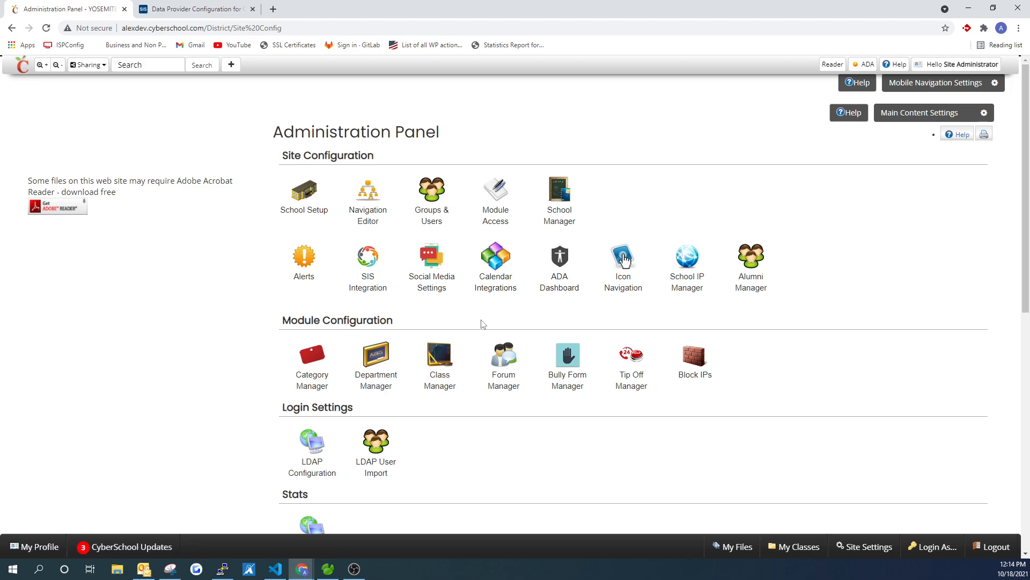
Reopen the SIS integration settings and review the attendance calling status options and the schools scheduled for calls
{"action": "left_click", "coordinate": [370, 281]}
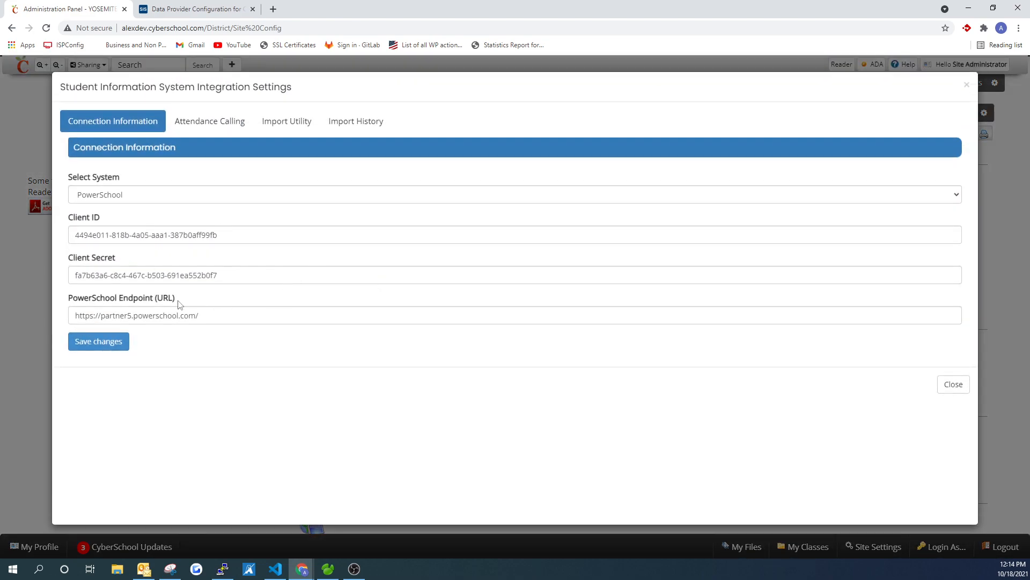
{"action": "left_click", "coordinate": [208, 121]}
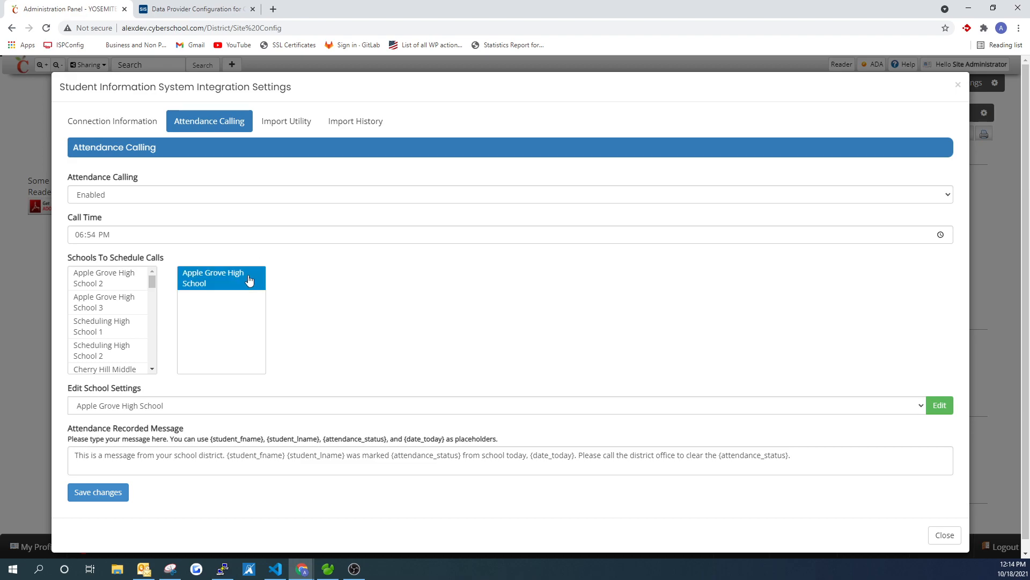
{"action": "left_click", "coordinate": [94, 199]}
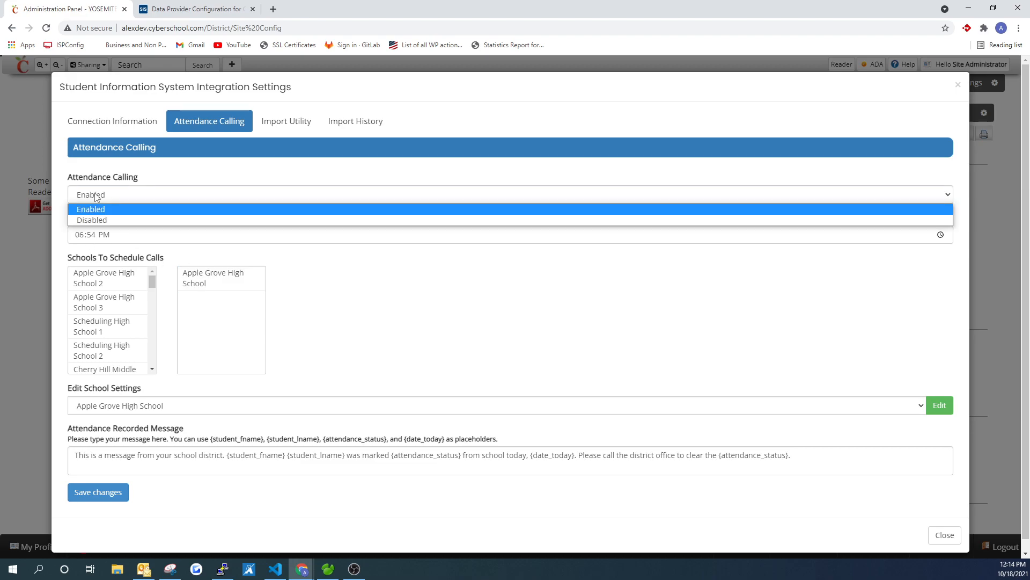
{"action": "left_click", "coordinate": [108, 196]}
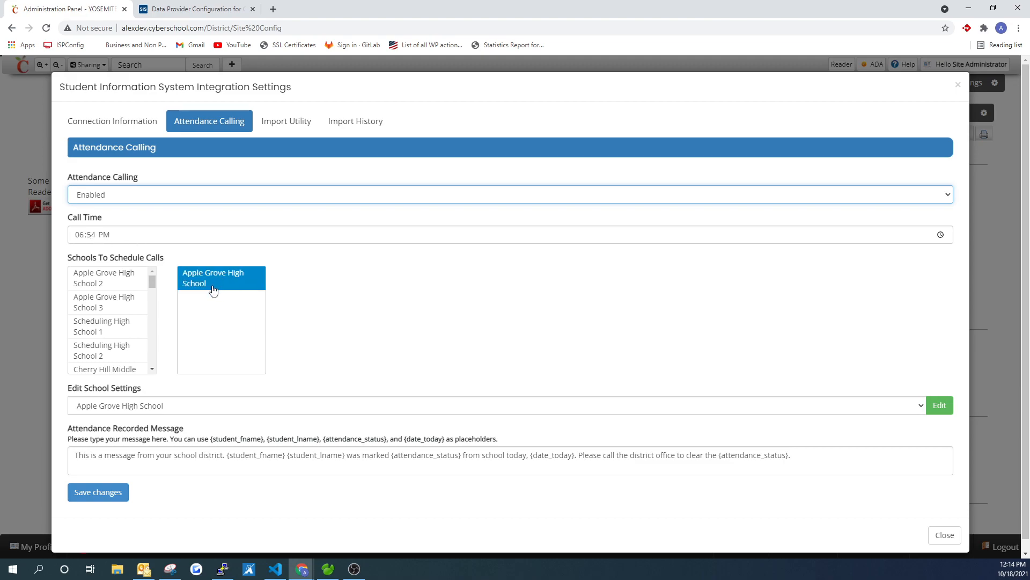
{"action": "left_click", "coordinate": [99, 280]}
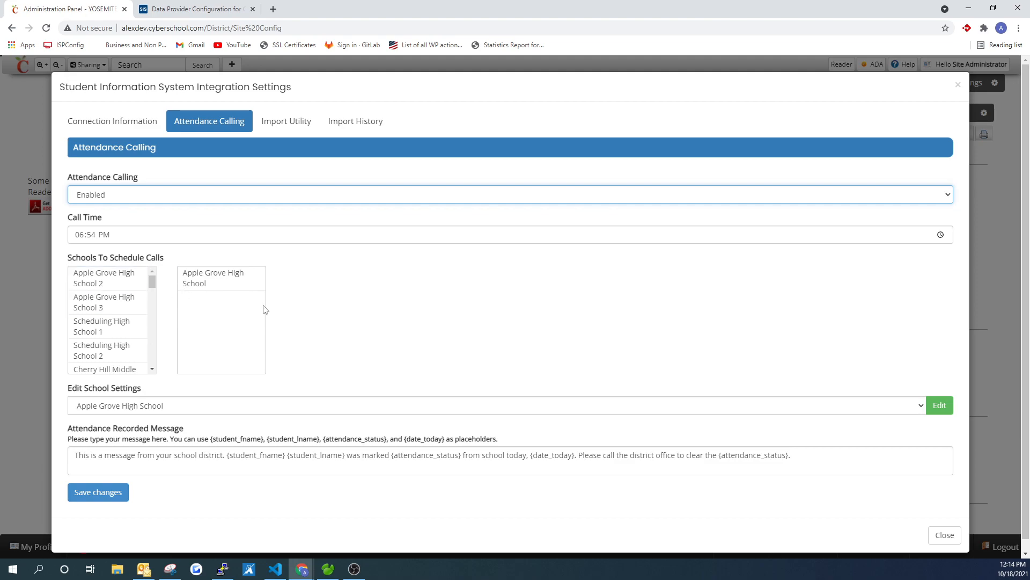
Open Apple Grove High School's attendance calling settings, examine the available codes to send, and close them without saving
{"action": "left_click", "coordinate": [941, 409]}
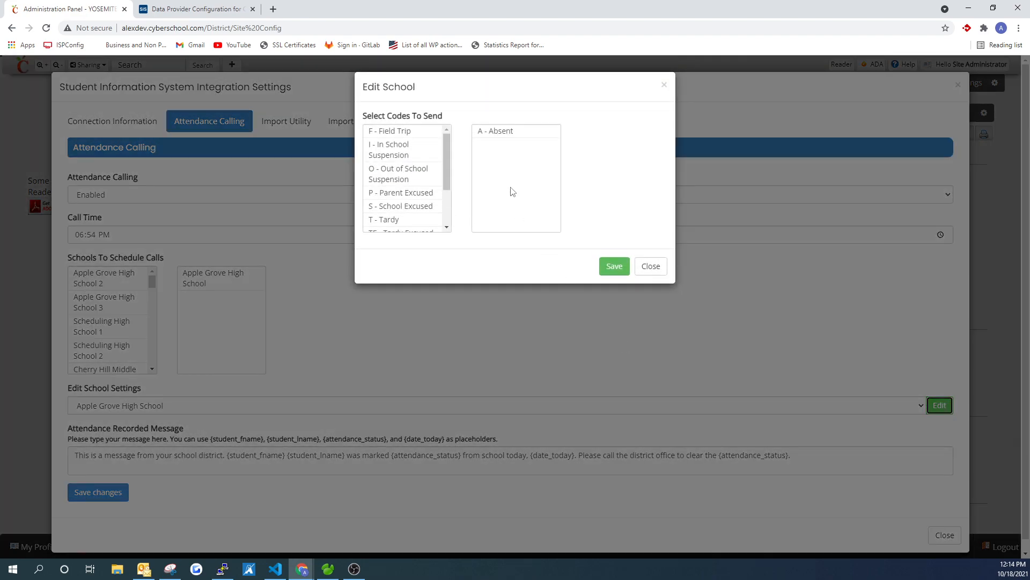
{"action": "left_click", "coordinate": [413, 148]}
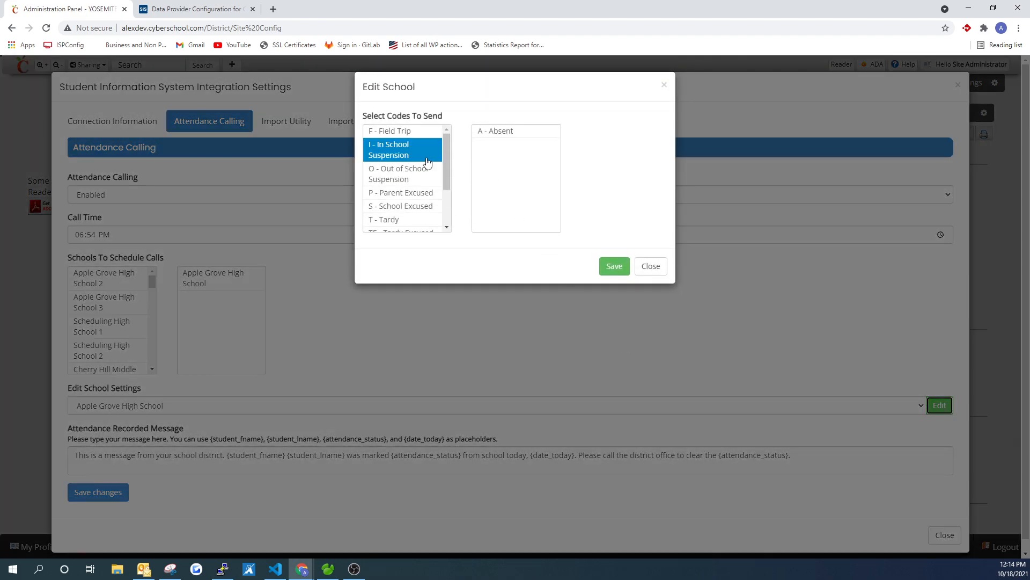
{"action": "left_click", "coordinate": [519, 137]}
{"action": "left_click", "coordinate": [417, 150]}
{"action": "scroll", "coordinate": [417, 151], "scroll_direction": "down", "scroll_amount": 2}
{"action": "left_click_drag", "start_coordinate": [416, 152], "coordinate": [407, 227]}
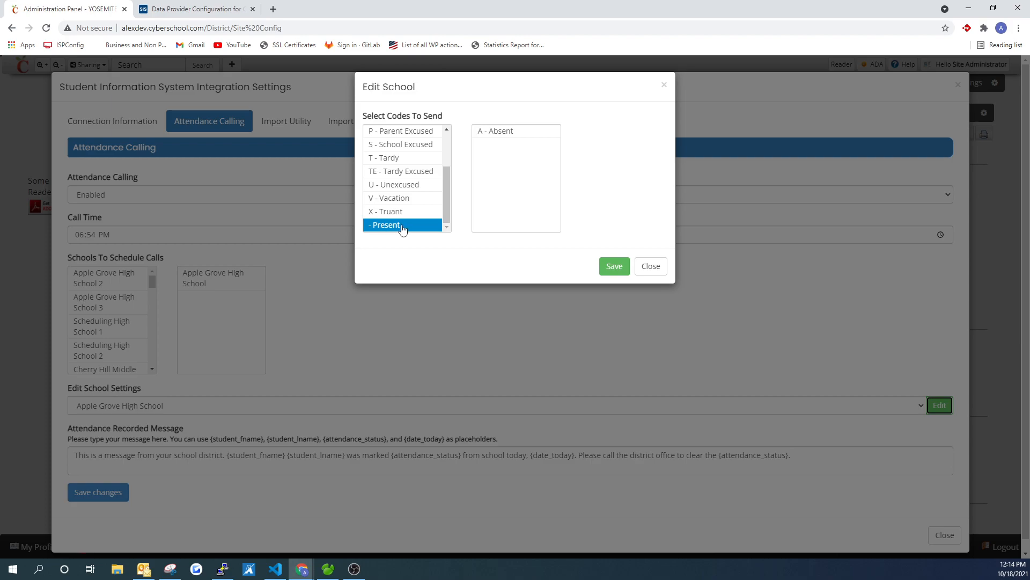
{"action": "left_click_drag", "start_coordinate": [401, 229], "coordinate": [411, 183]}
{"action": "scroll", "coordinate": [411, 183], "scroll_direction": "up", "scroll_amount": 2}
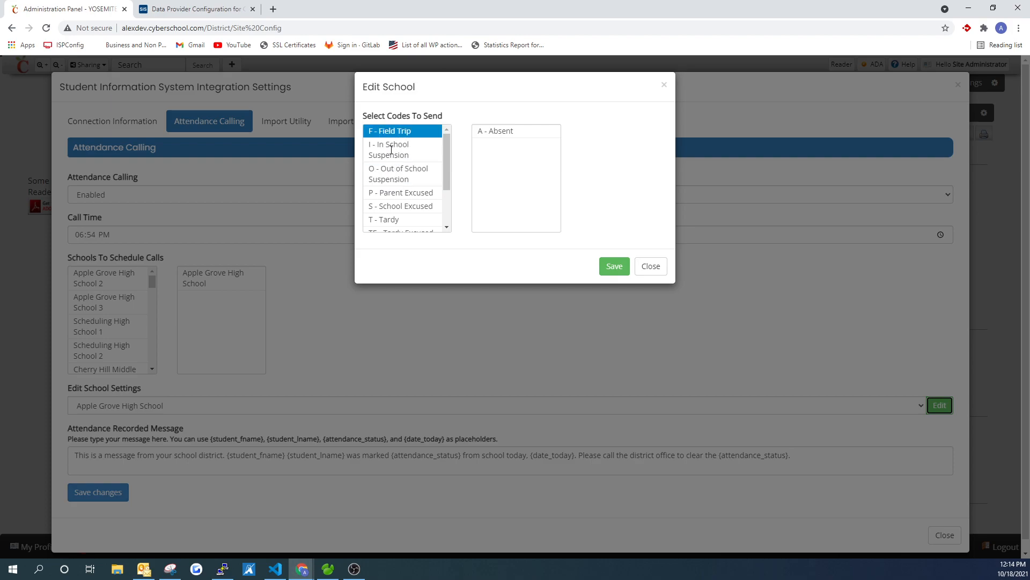
{"action": "left_click", "coordinate": [165, 7]}
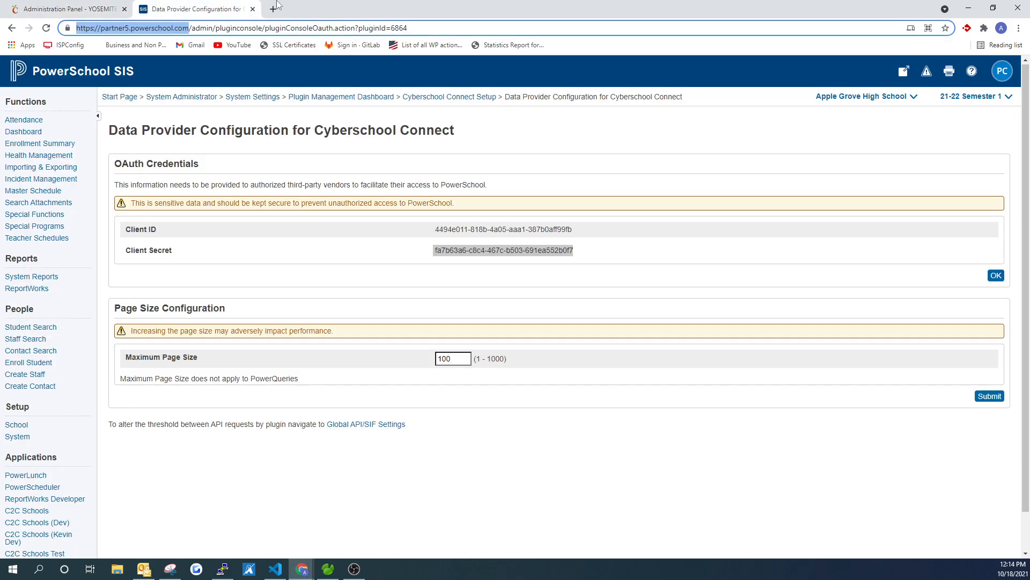
{"action": "left_click", "coordinate": [59, 7]}
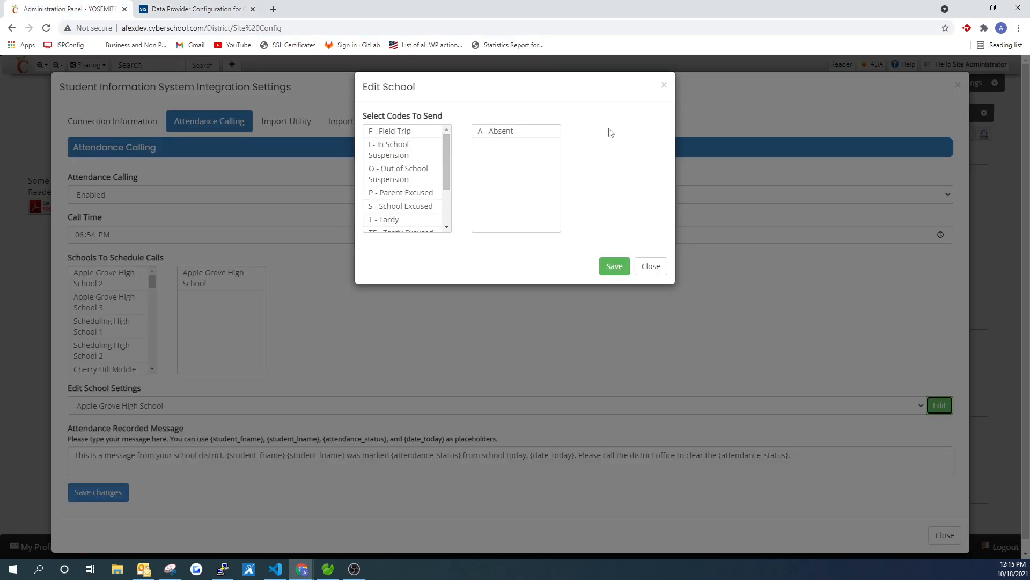
{"action": "left_click", "coordinate": [665, 87]}
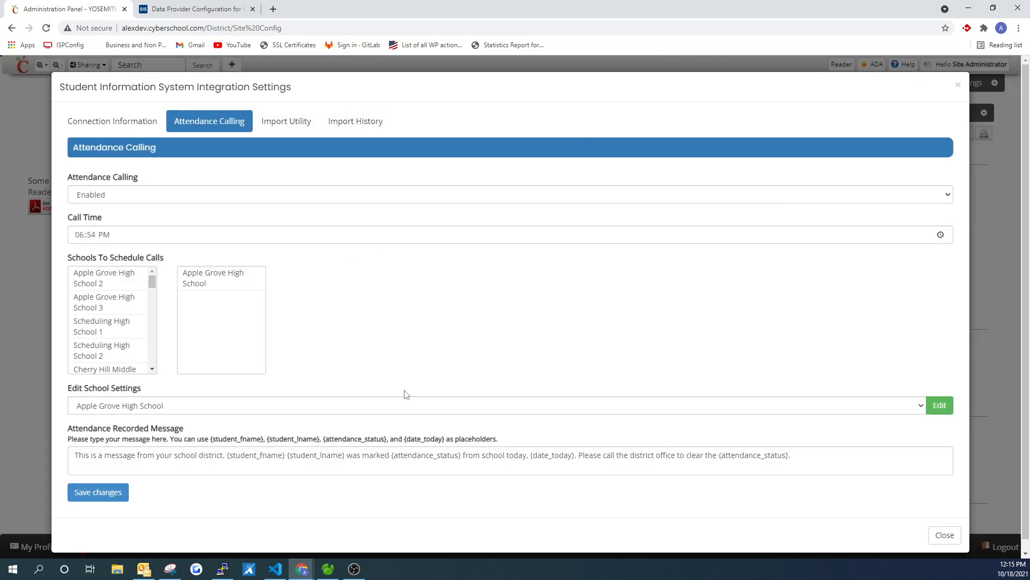
Review the attendance recorded message and its placeholders
{"action": "scroll", "coordinate": [386, 403], "scroll_direction": "down", "scroll_amount": 1}
{"action": "left_click_drag", "start_coordinate": [797, 447], "coordinate": [52, 454]}
{"action": "left_click", "coordinate": [479, 314]}
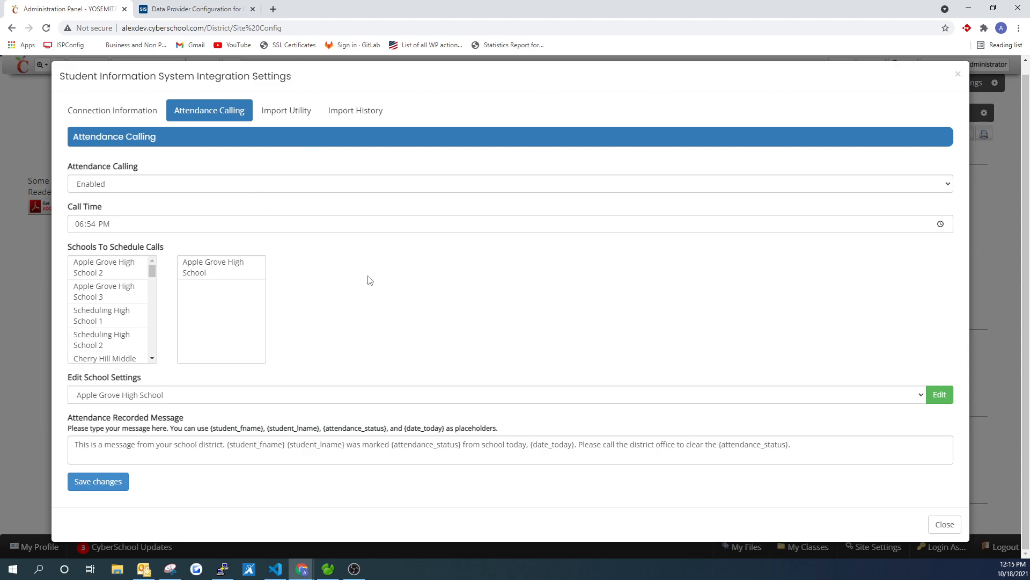
Go to the SIS integration's Import Utility and move the Mobile phone type to the top of the primary phone order
{"action": "scroll", "coordinate": [367, 280], "scroll_direction": "up", "scroll_amount": 1}
{"action": "left_click", "coordinate": [295, 123]}
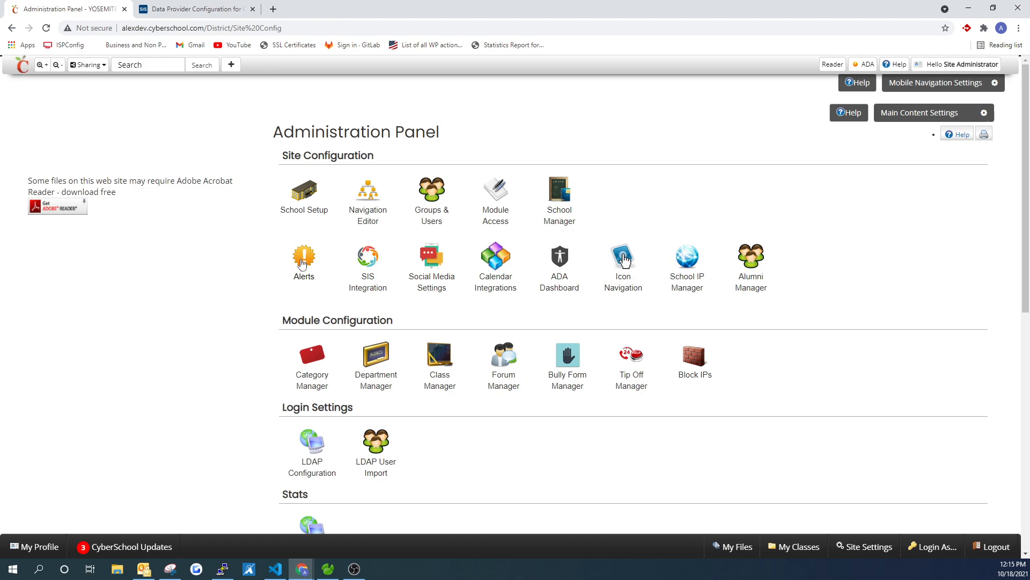
{"action": "left_click", "coordinate": [368, 277]}
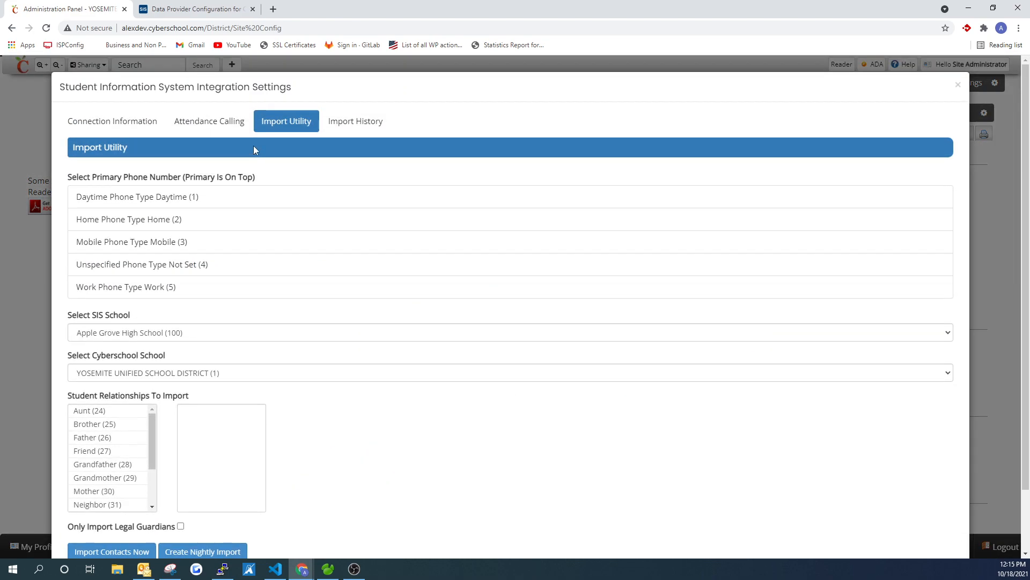
{"action": "left_click_drag", "start_coordinate": [133, 246], "coordinate": [132, 192]}
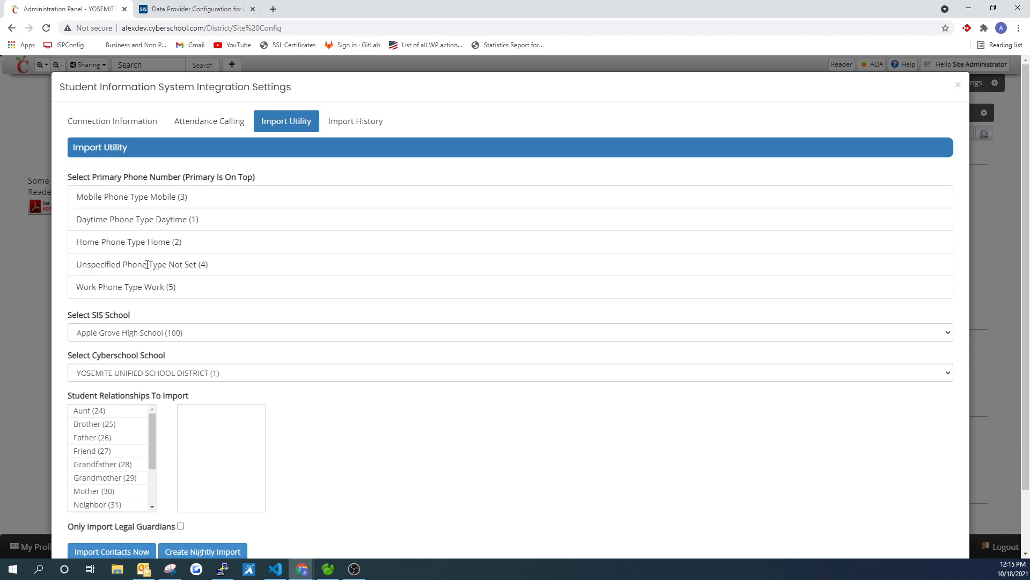
Choose Apple Grove High School (100) as the SIS school for the contact import
{"action": "scroll", "coordinate": [147, 264], "scroll_direction": "down", "scroll_amount": 1}
{"action": "left_click", "coordinate": [128, 280]}
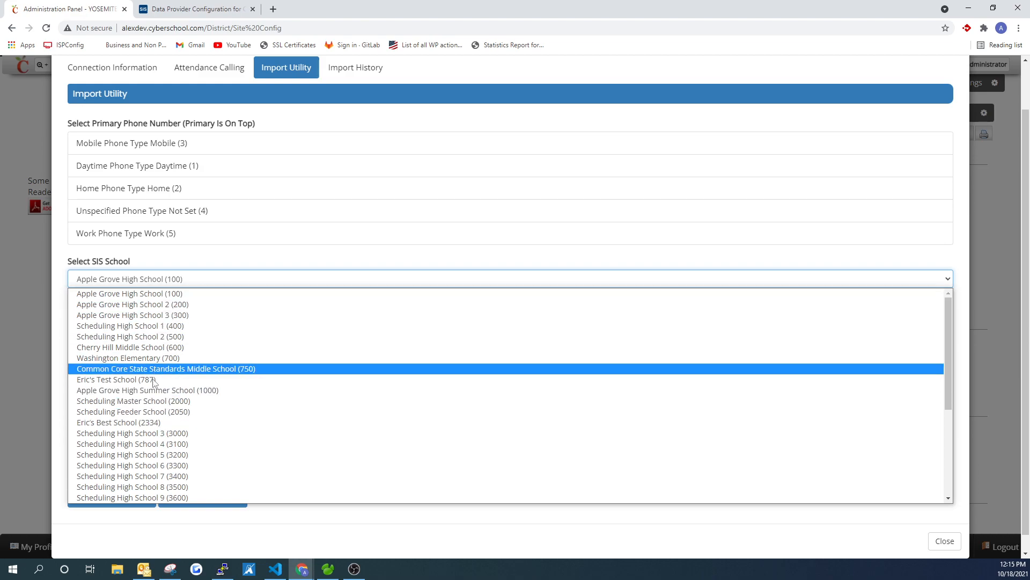
{"action": "left_click", "coordinate": [137, 294]}
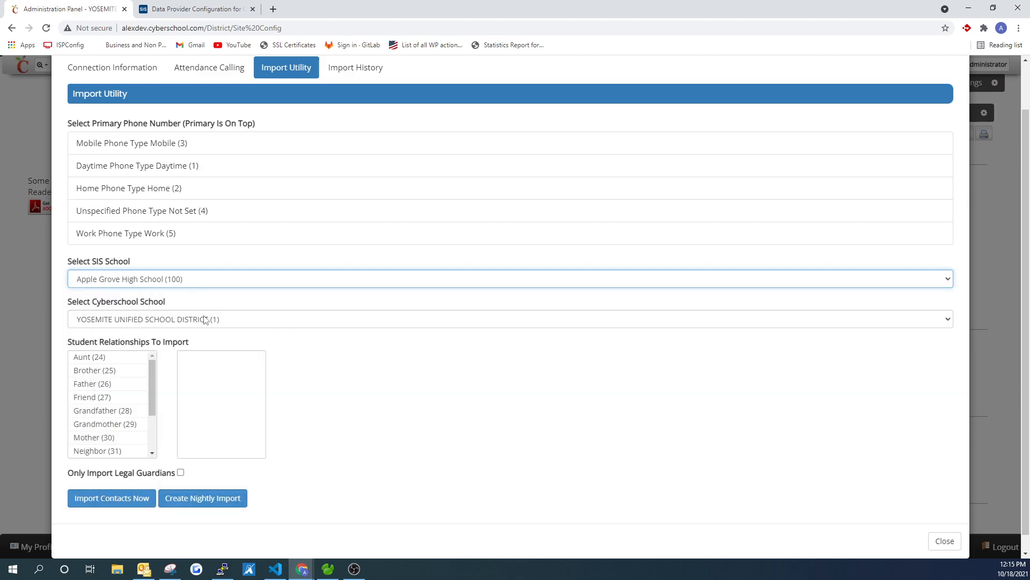
Add Father (26) and Mother (30) to the student relationships to import and restrict the import to legal guardians only
{"action": "scroll", "coordinate": [404, 373], "scroll_direction": "down", "scroll_amount": 1}
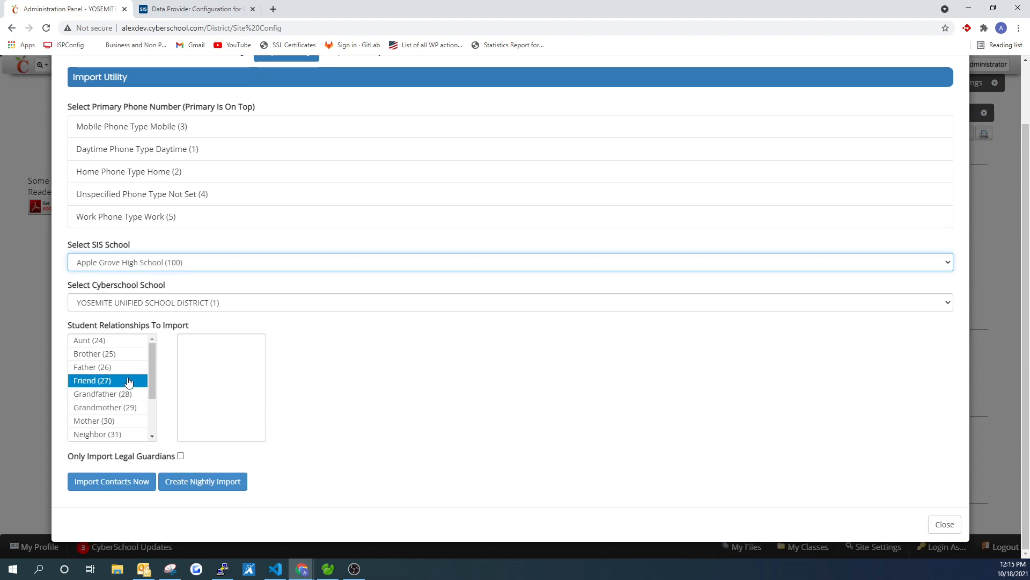
{"action": "left_click", "coordinate": [114, 369]}
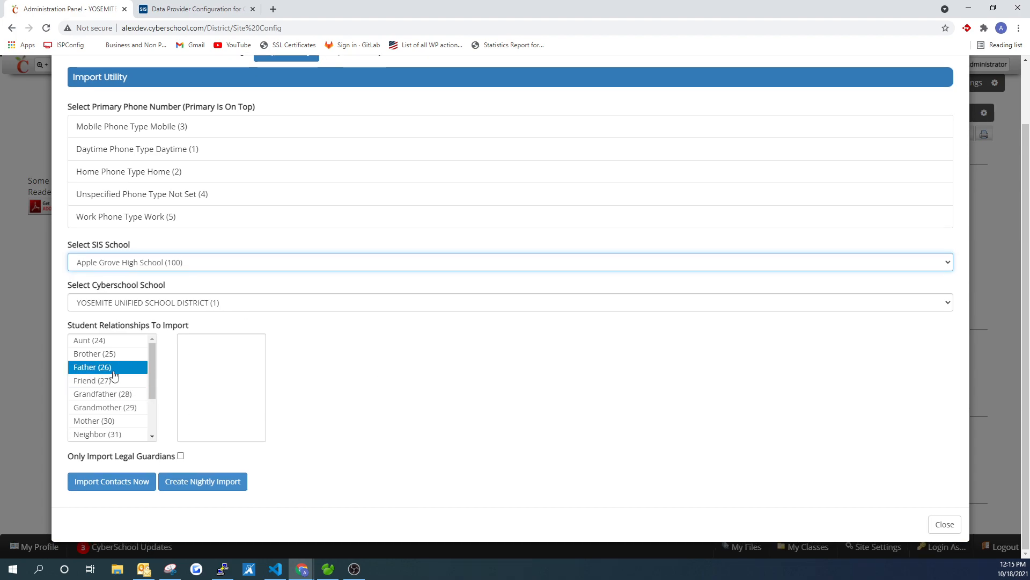
{"action": "left_click", "coordinate": [90, 367]}
{"action": "left_click", "coordinate": [86, 407]}
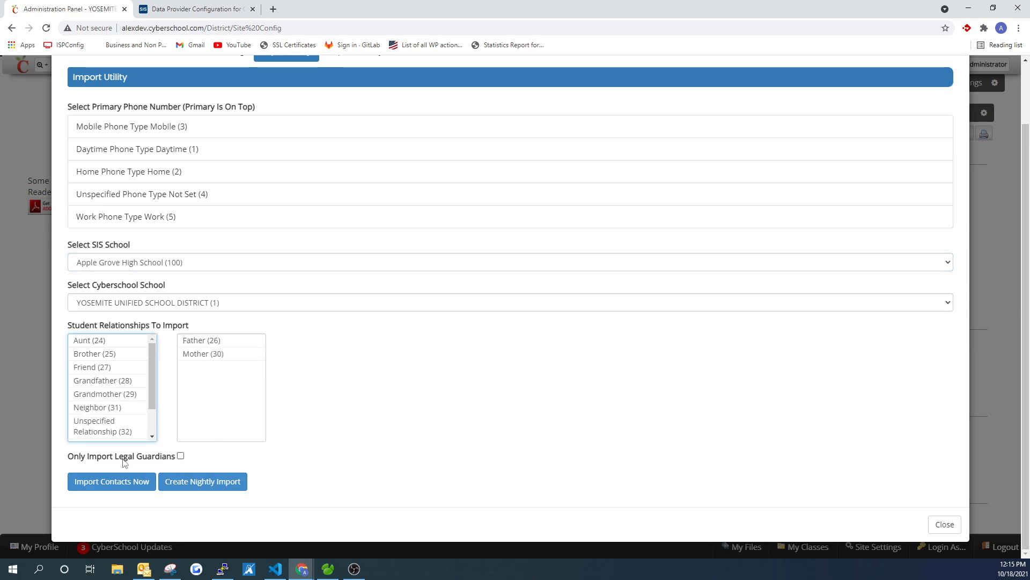
{"action": "mouse_move", "coordinate": [69, 457]}
{"action": "left_mouse_down"}
{"action": "mouse_move", "coordinate": [172, 456]}
{"action": "mouse_move", "coordinate": [68, 457]}
{"action": "left_mouse_up"}
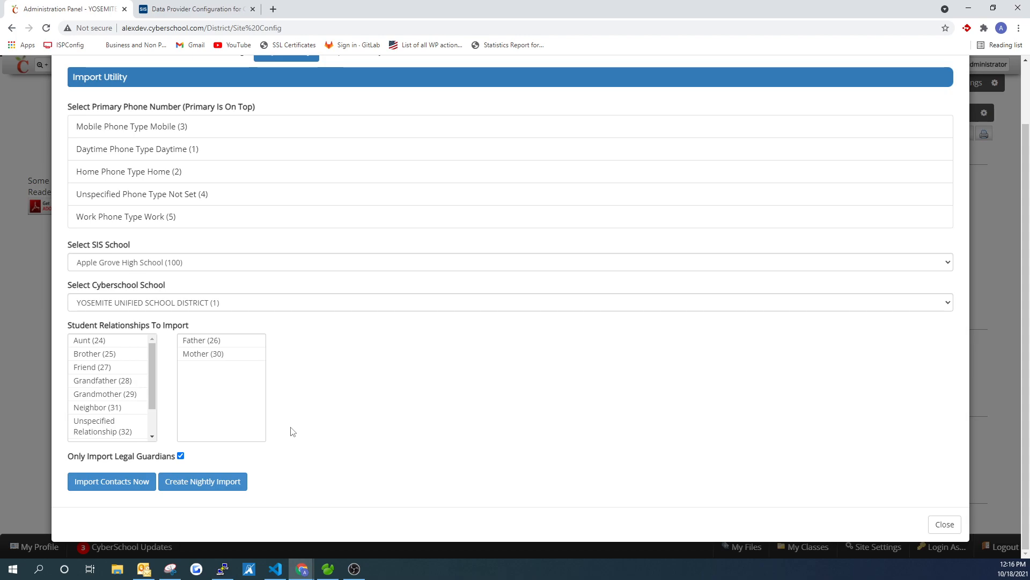
Lift the legal-guardians-only restriction on the contact import and check the Import History
{"action": "left_click", "coordinate": [181, 457]}
{"action": "scroll", "coordinate": [348, 388], "scroll_direction": "up", "scroll_amount": 2}
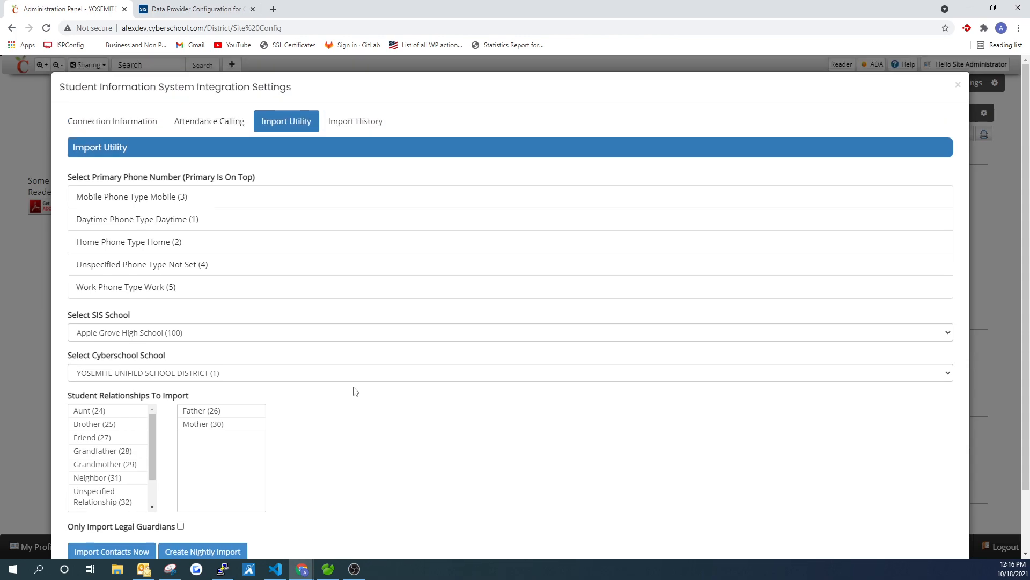
{"action": "left_click", "coordinate": [345, 125]}
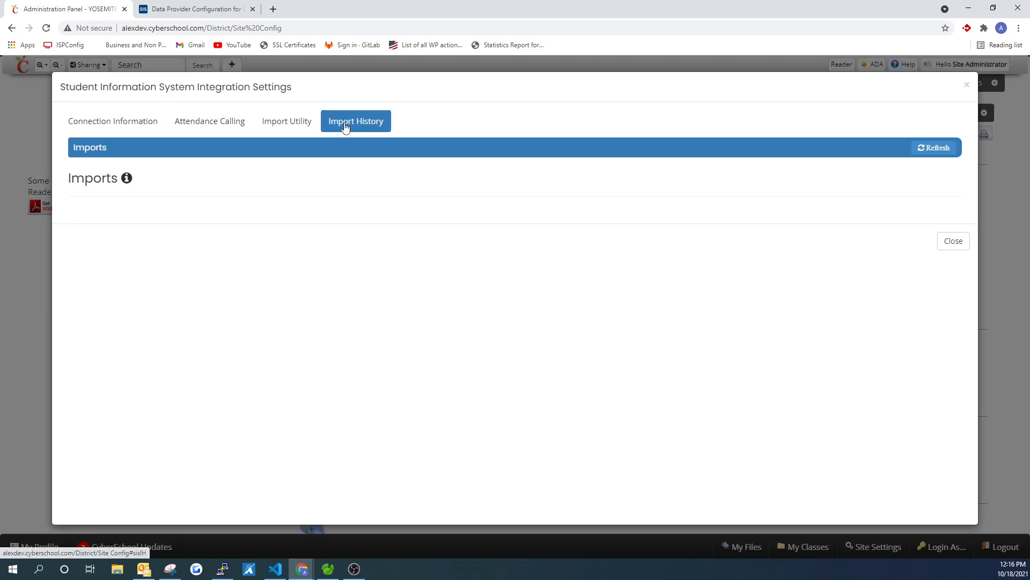
Back in the Import Utility, remove Mother (30) from the relationships to import and restrict the import to legal guardians only
{"action": "left_click", "coordinate": [290, 123]}
{"action": "scroll", "coordinate": [260, 420], "scroll_direction": "down", "scroll_amount": 2}
{"action": "left_click", "coordinate": [219, 355]}
{"action": "double_click", "coordinate": [219, 355]}
{"action": "left_click", "coordinate": [180, 455]}
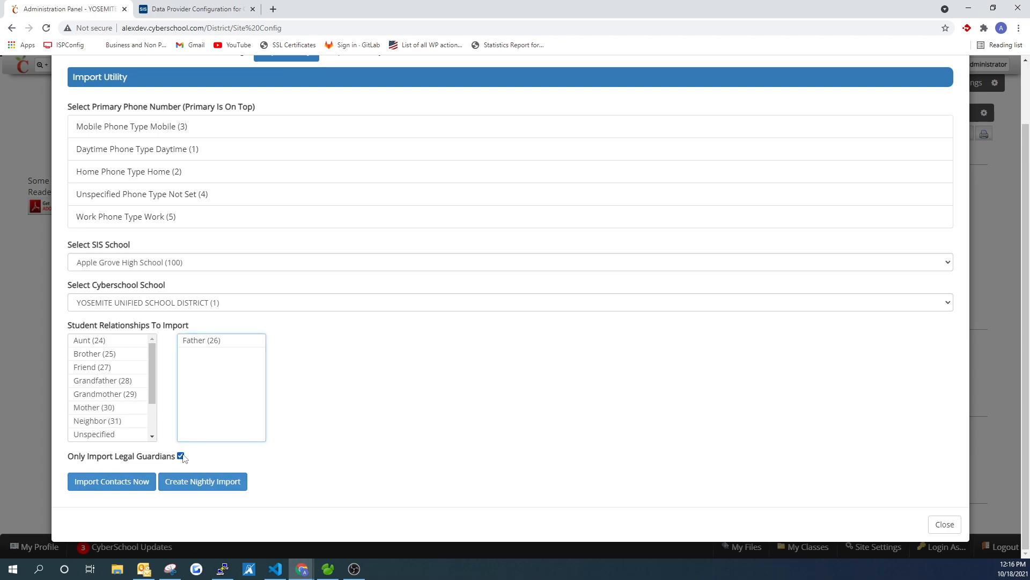
Import the contacts immediately with these settings, refresh the import list and check the new import's legal guardians setting
{"action": "left_click", "coordinate": [116, 482]}
{"action": "left_click", "coordinate": [935, 148]}
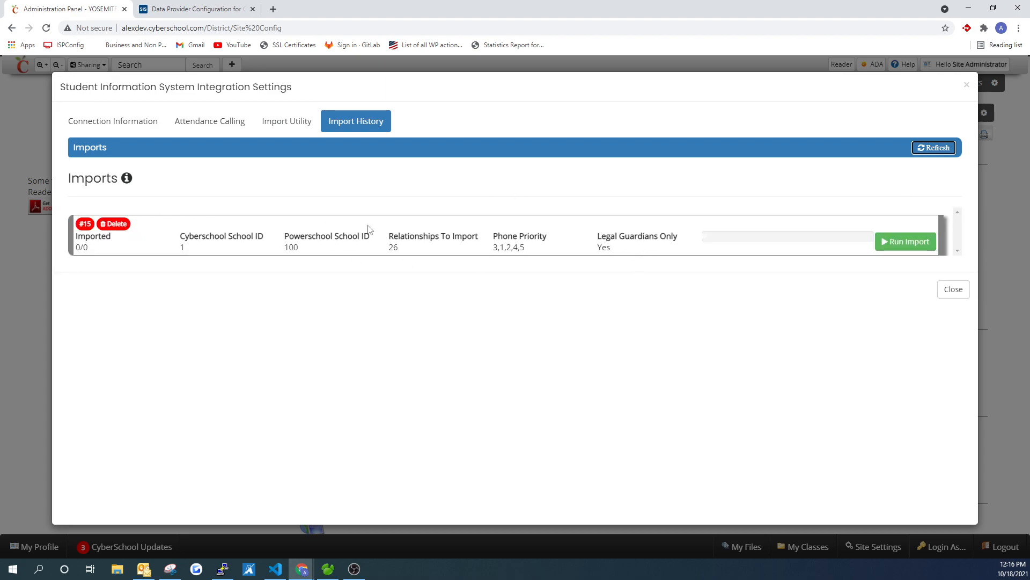
{"action": "left_click_drag", "start_coordinate": [602, 234], "coordinate": [697, 237]}
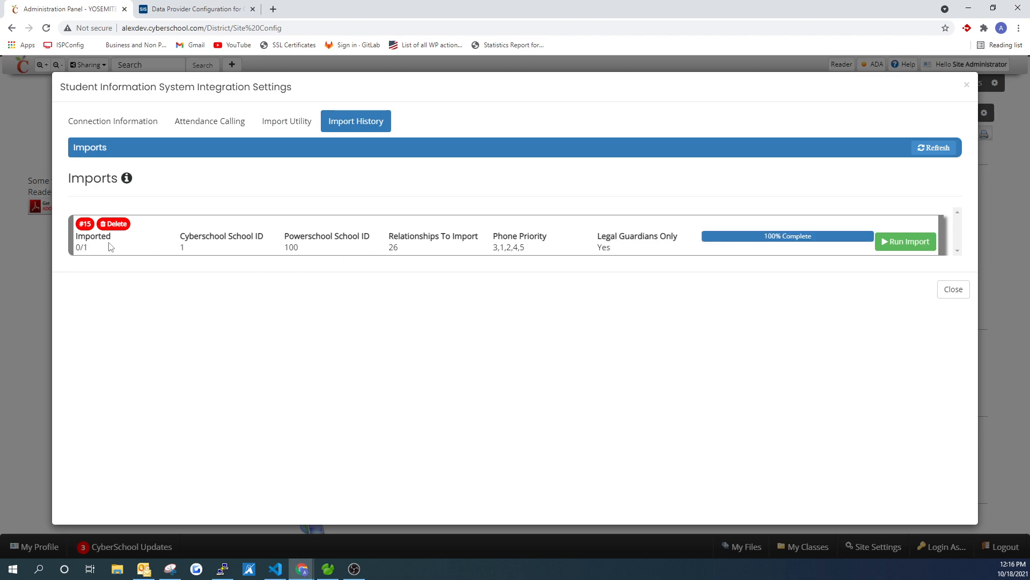
Run the listed contact import again, acknowledge the notice and refresh its status
{"action": "left_click", "coordinate": [923, 248]}
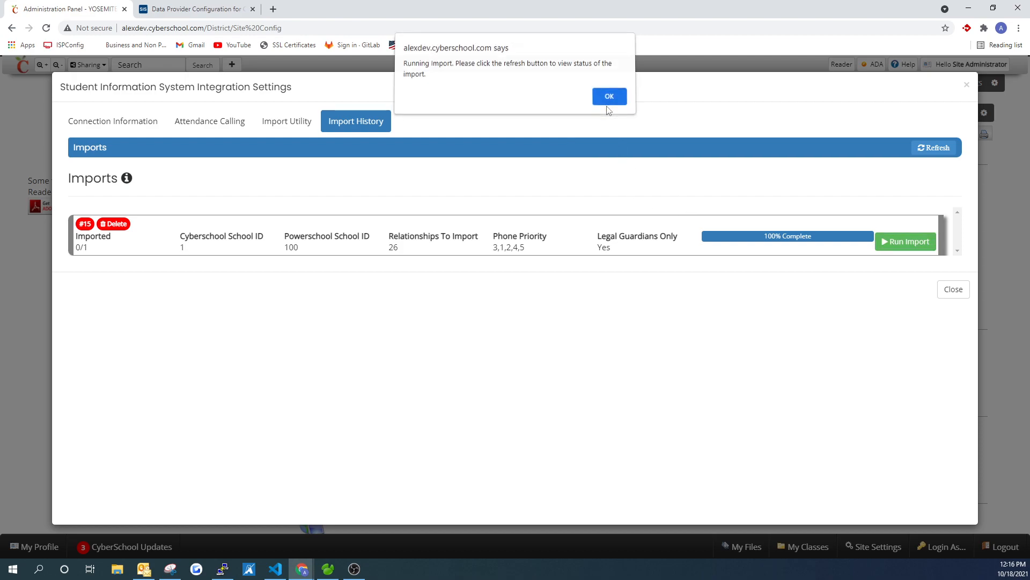
{"action": "left_click", "coordinate": [610, 100]}
{"action": "left_click", "coordinate": [932, 148]}
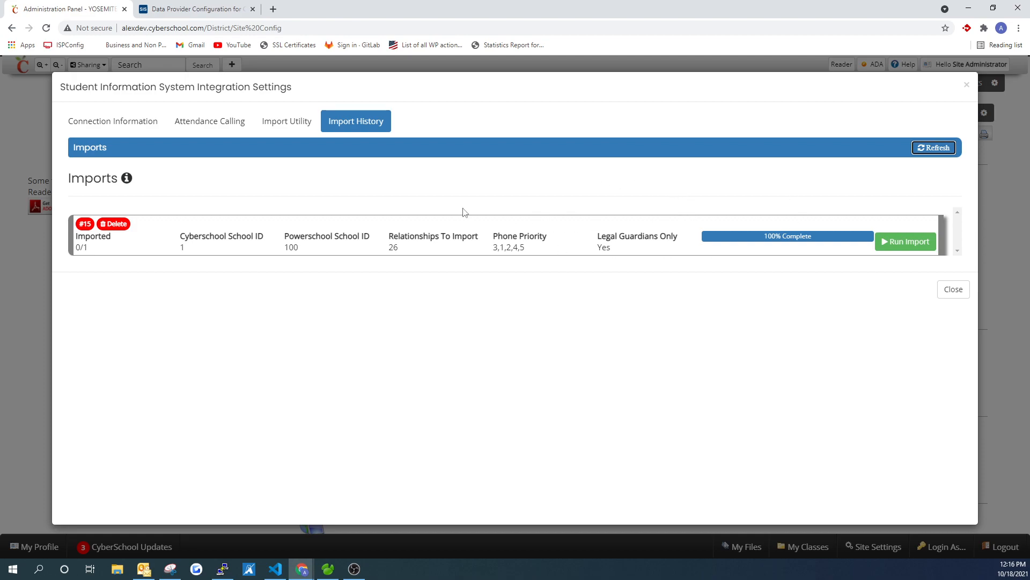
Compare the contact import options in the Import Utility with the imported count and settings recorded in the Import History
{"action": "left_click", "coordinate": [286, 122]}
{"action": "scroll", "coordinate": [347, 389], "scroll_direction": "down", "scroll_amount": 2}
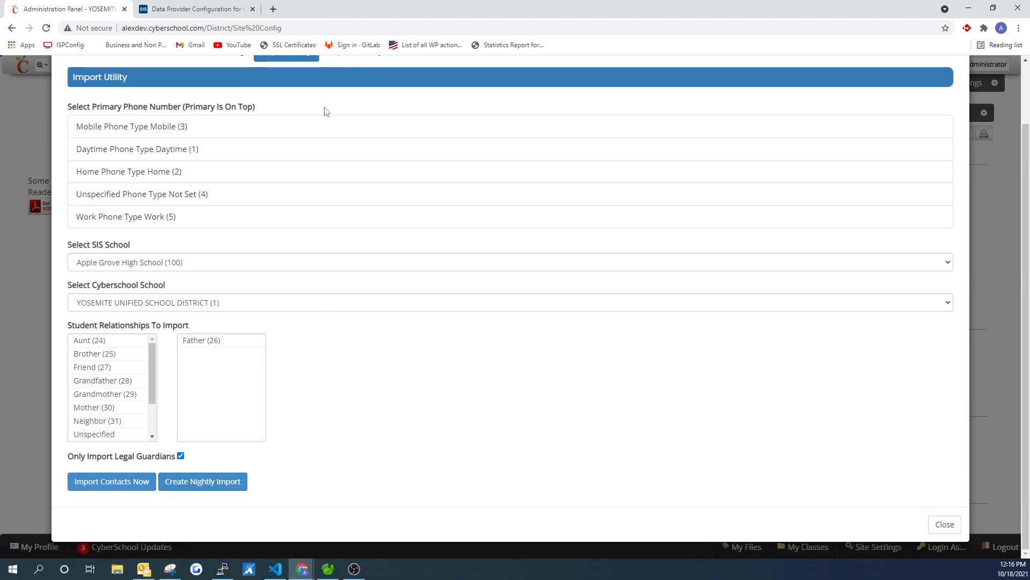
{"action": "scroll", "coordinate": [324, 111], "scroll_direction": "up", "scroll_amount": 2}
{"action": "left_click", "coordinate": [356, 121]}
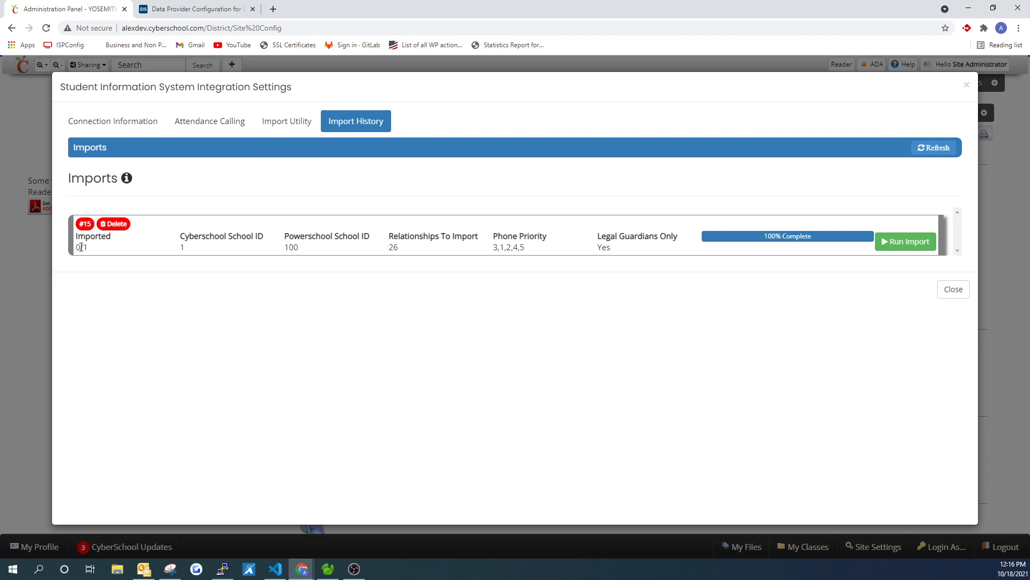
{"action": "left_click", "coordinate": [197, 312]}
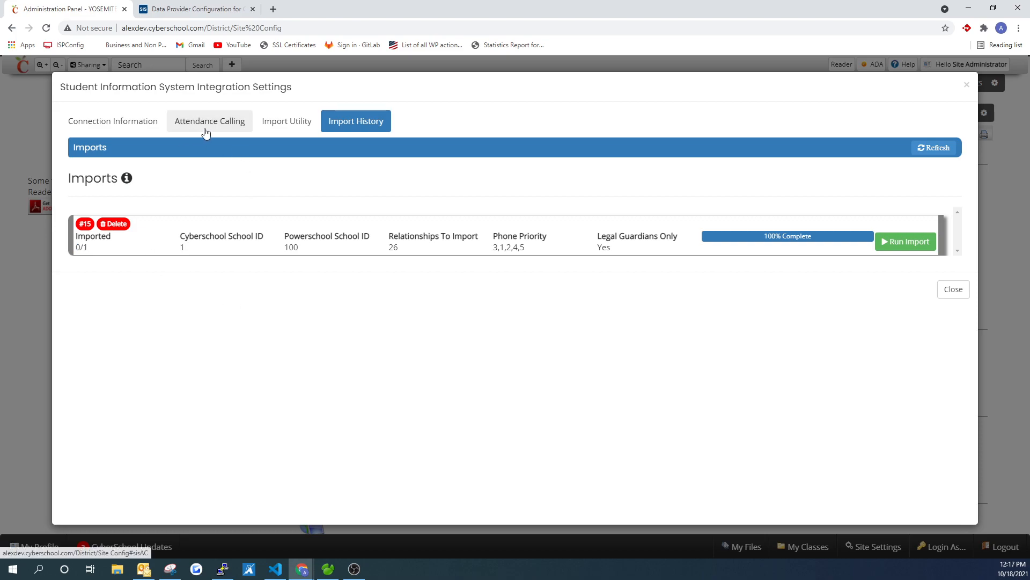
{"action": "left_click", "coordinate": [286, 121]}
{"action": "scroll", "coordinate": [216, 423], "scroll_direction": "down", "scroll_amount": 1}
{"action": "scroll", "coordinate": [216, 423], "scroll_direction": "down", "scroll_amount": 1}
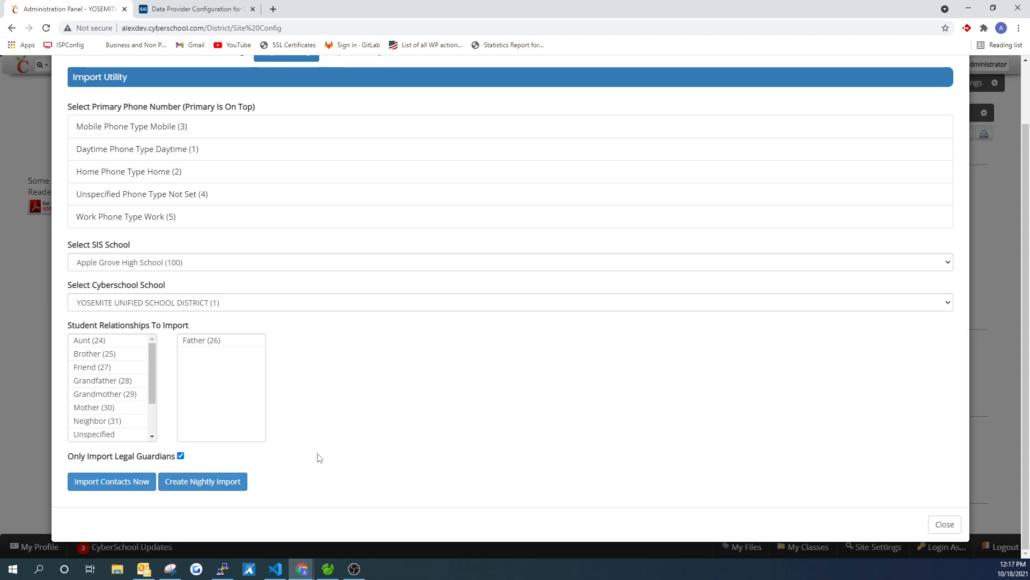
{"action": "scroll", "coordinate": [319, 457], "scroll_direction": "up", "scroll_amount": 2}
{"action": "left_click", "coordinate": [389, 128]}
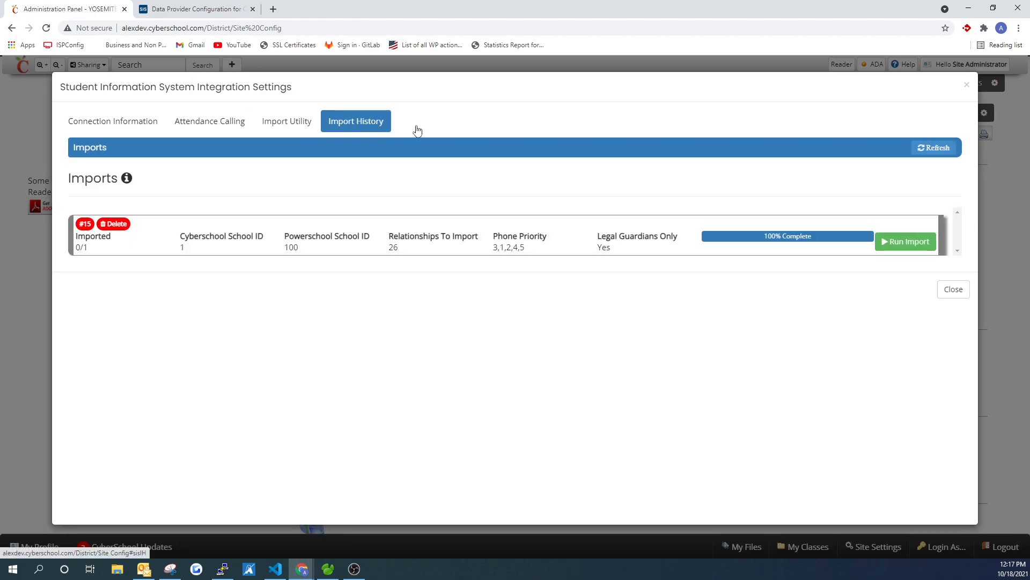